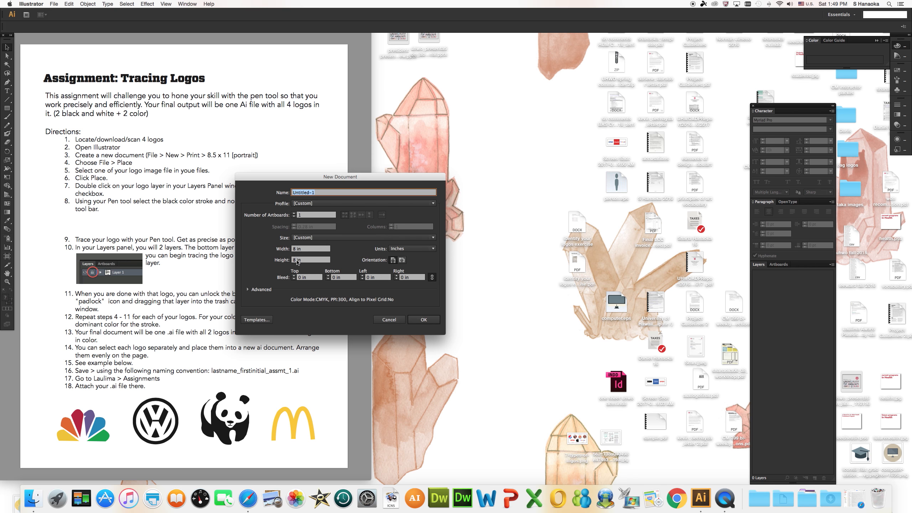
Create a new portrait document 8 in wide and 11.5 in high, with units in inches.
{"action": "double_click", "coordinate": [294, 261]}
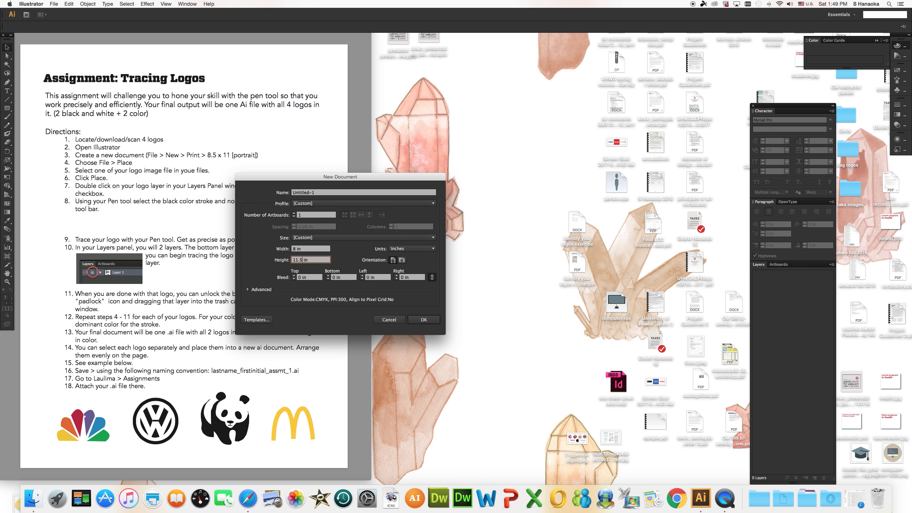
{"action": "left_click", "coordinate": [428, 249]}
{"action": "left_click", "coordinate": [425, 275]}
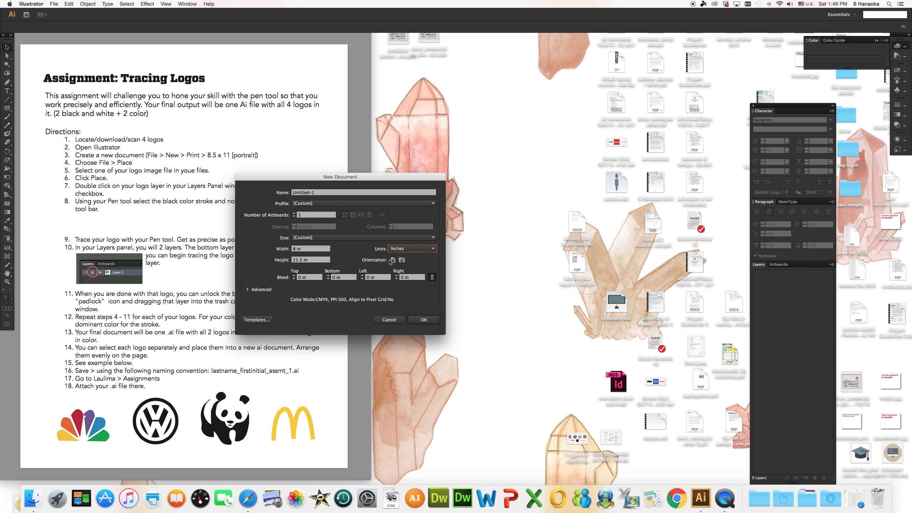
{"action": "left_click", "coordinate": [392, 260]}
{"action": "left_click", "coordinate": [423, 319]}
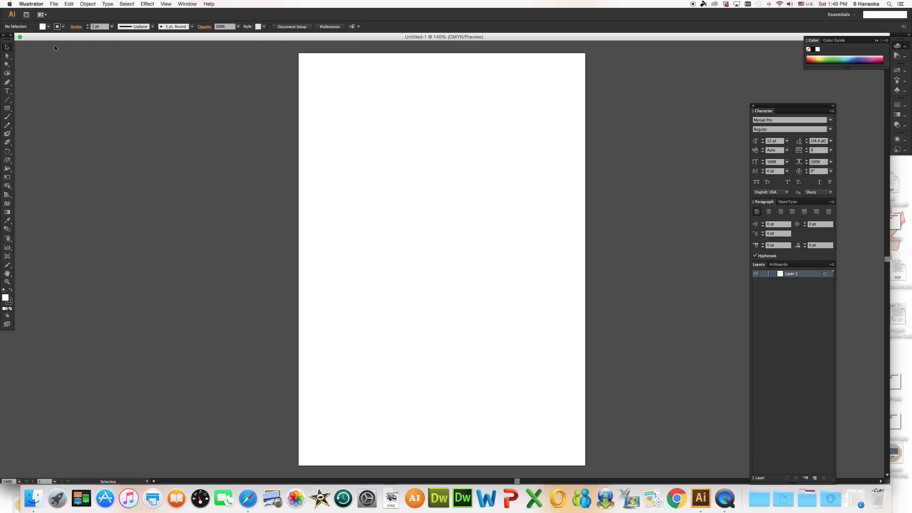
Minimize the new document window and switch to Safari with a new browser window.
{"action": "left_click_drag", "start_coordinate": [54, 37], "coordinate": [80, 38]}
{"action": "left_click", "coordinate": [39, 38]}
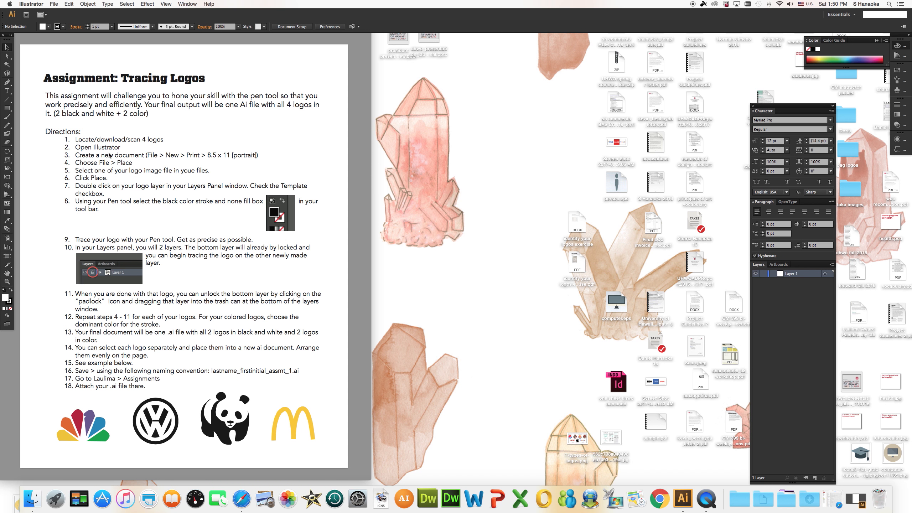
{"action": "left_click", "coordinate": [241, 498]}
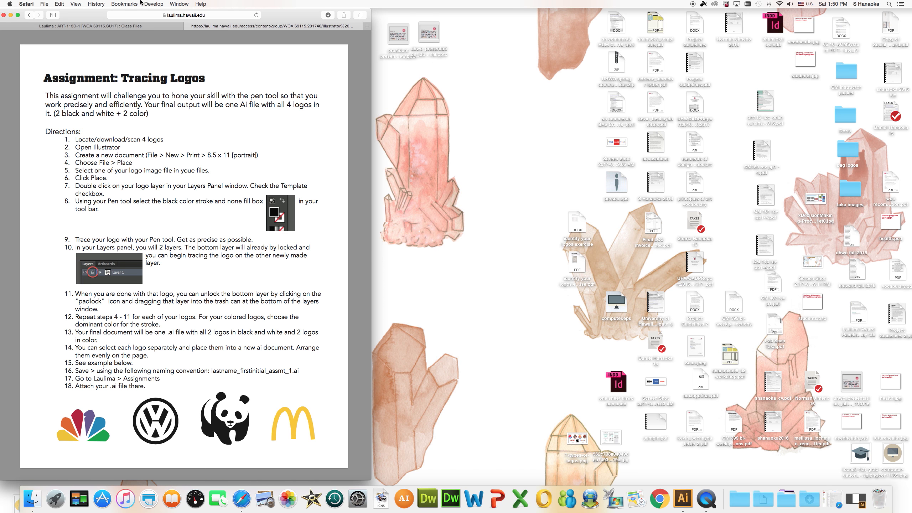
{"action": "left_click", "coordinate": [46, 4]}
{"action": "left_click", "coordinate": [57, 12]}
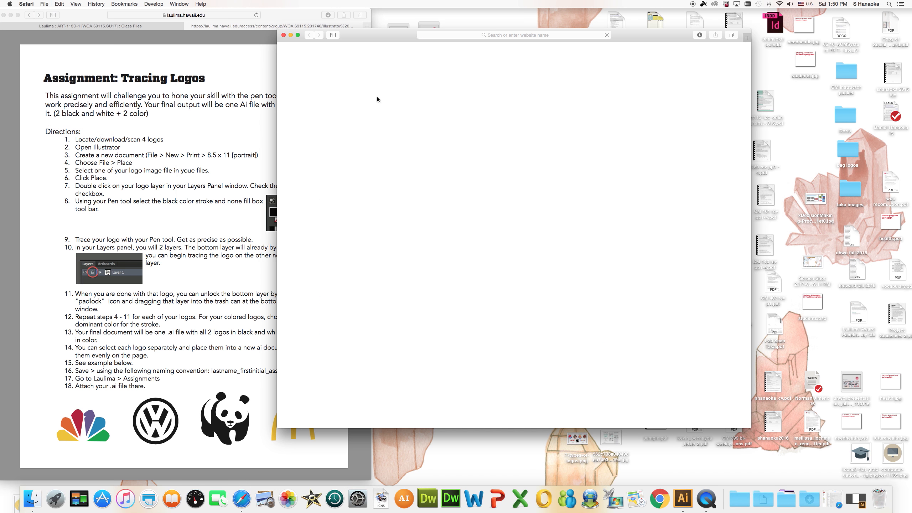
{"action": "left_click", "coordinate": [467, 35]}
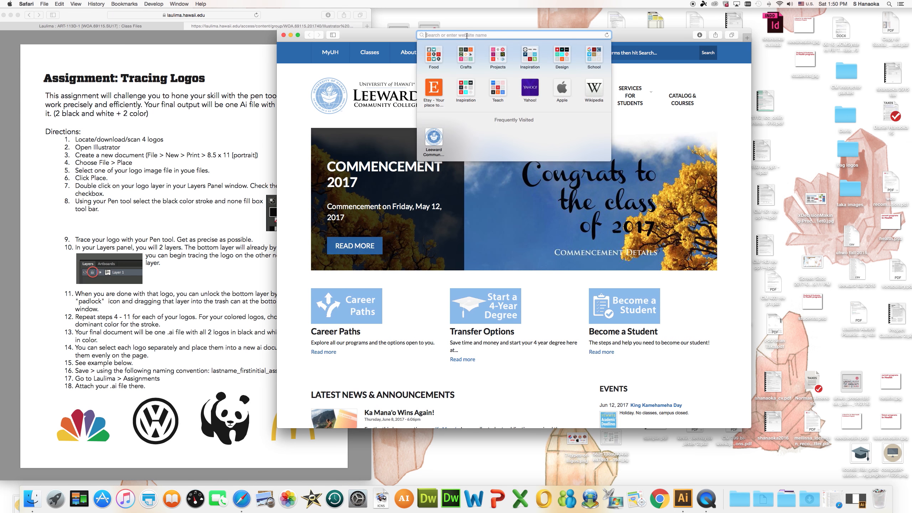
{"action": "type", "text": "wikipedia"}
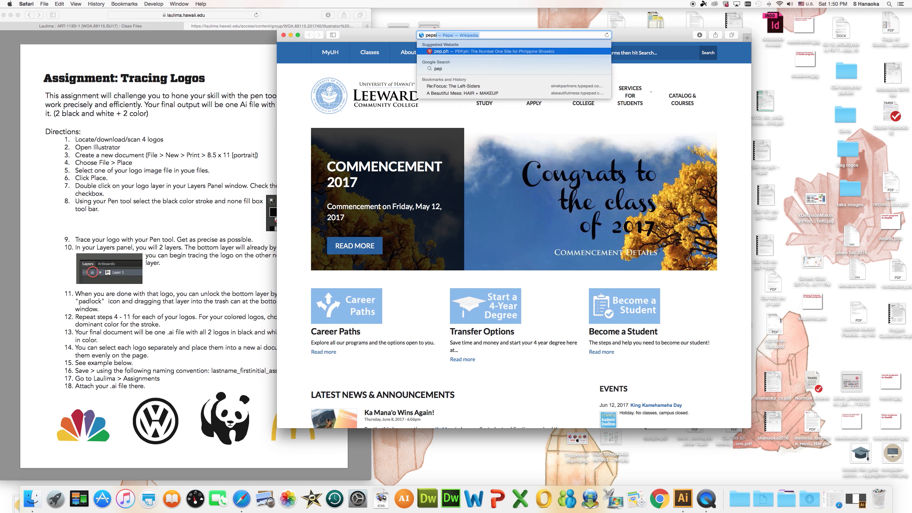
{"action": "key", "text": "Return"}
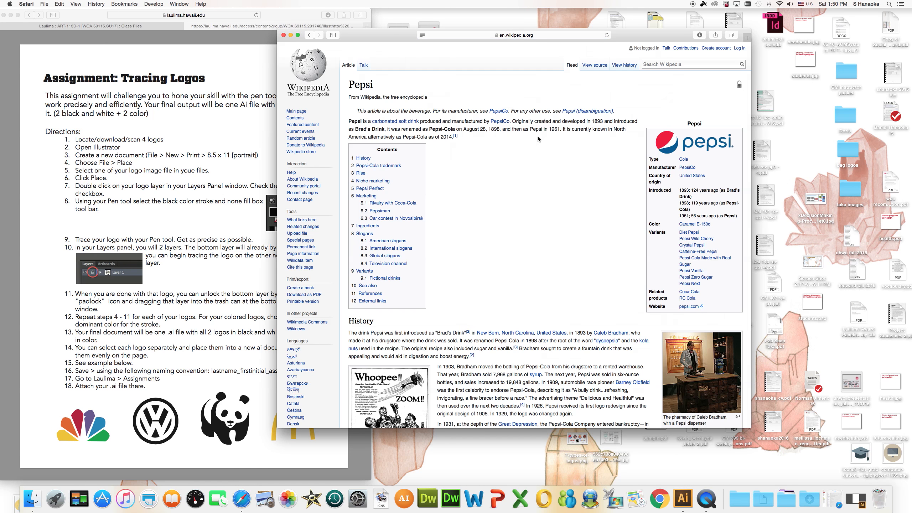
Search Google for "pepsi" and show the image results.
{"action": "left_click", "coordinate": [516, 35]}
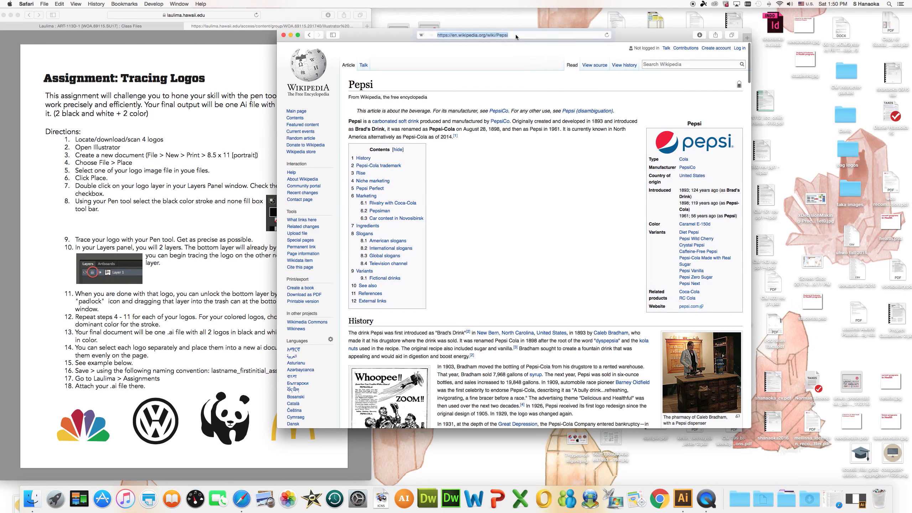
{"action": "type", "text": "pepsi"}
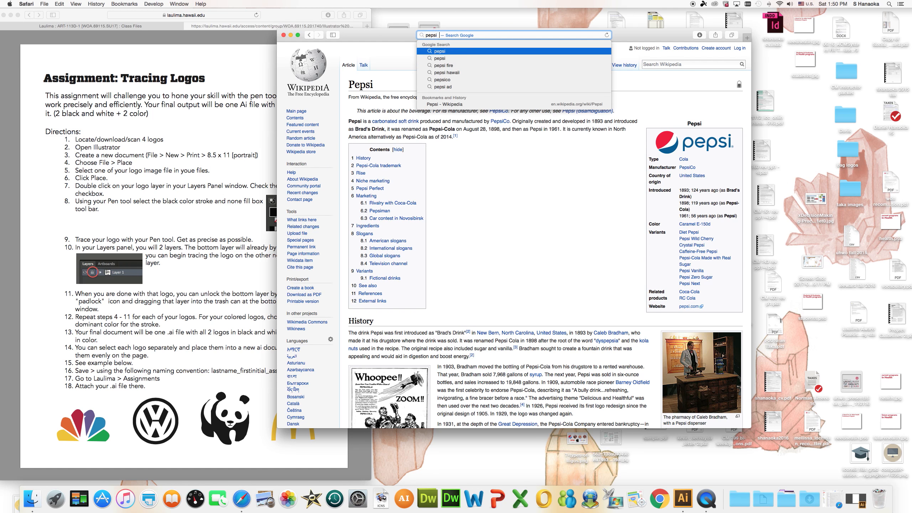
{"action": "key", "text": "Return"}
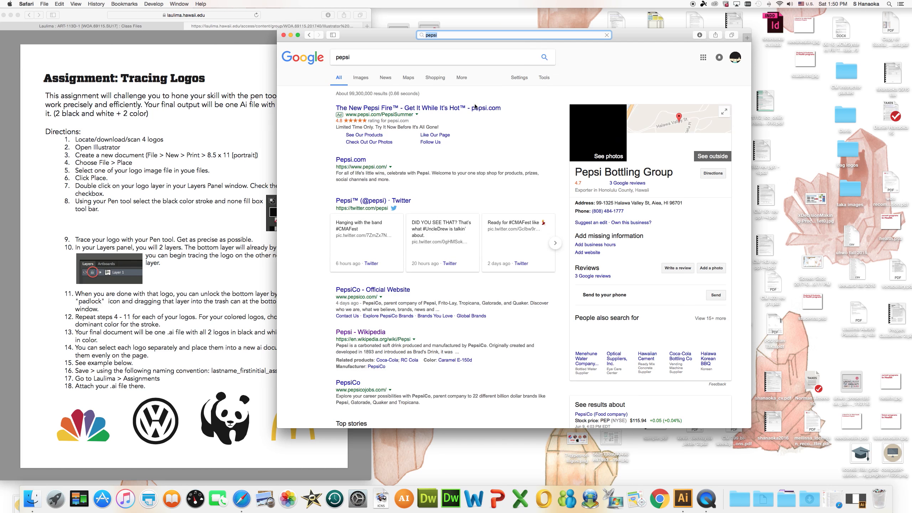
{"action": "left_click", "coordinate": [361, 78]}
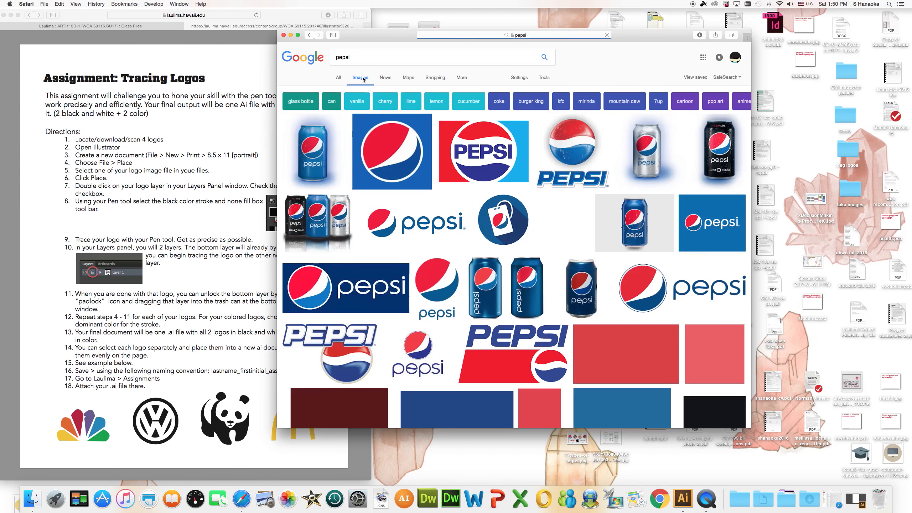
View the round Pepsi logo on the blue square at full size and save it to the Desktop as pepsi.
{"action": "left_click", "coordinate": [421, 173]}
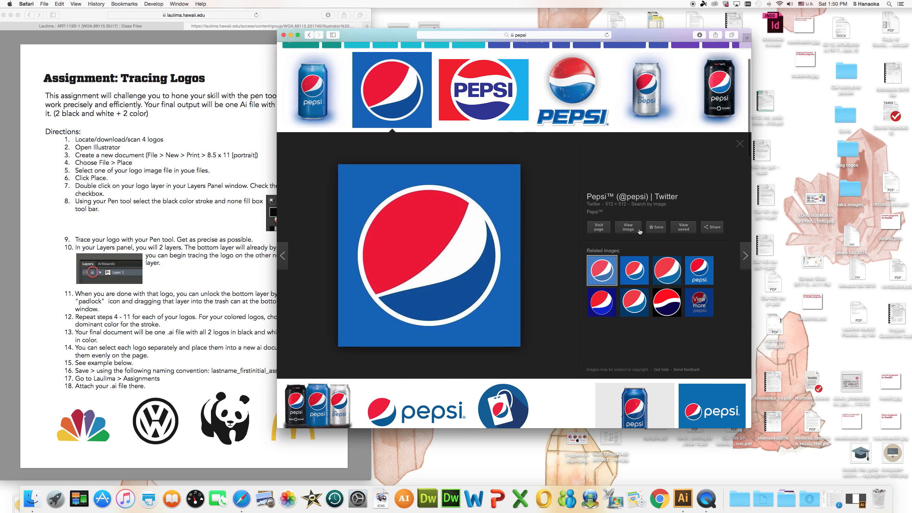
{"action": "left_click", "coordinate": [632, 227]}
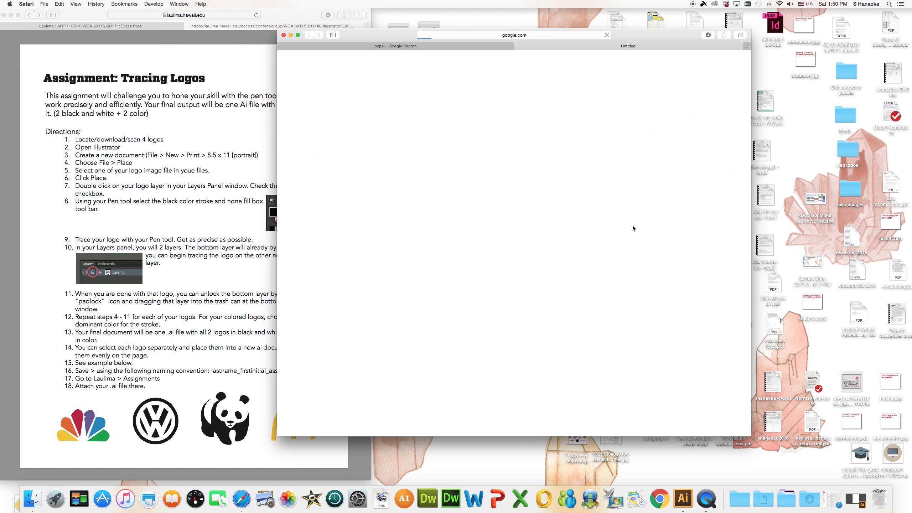
{"action": "right_click", "coordinate": [475, 133]}
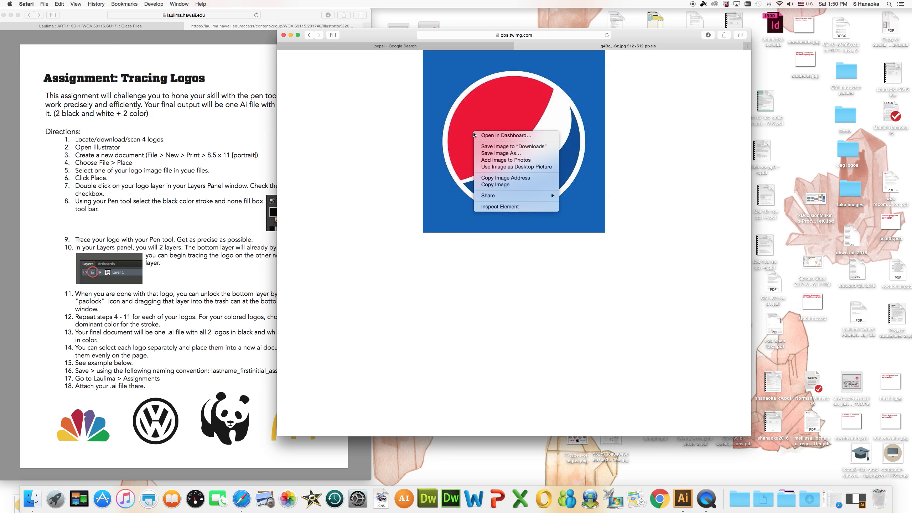
{"action": "left_click", "coordinate": [495, 154]}
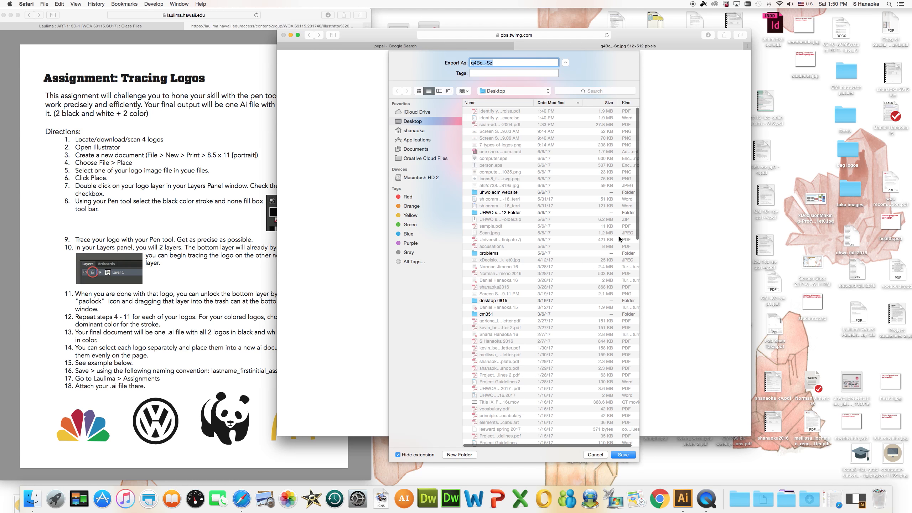
{"action": "type", "text": "pep"}
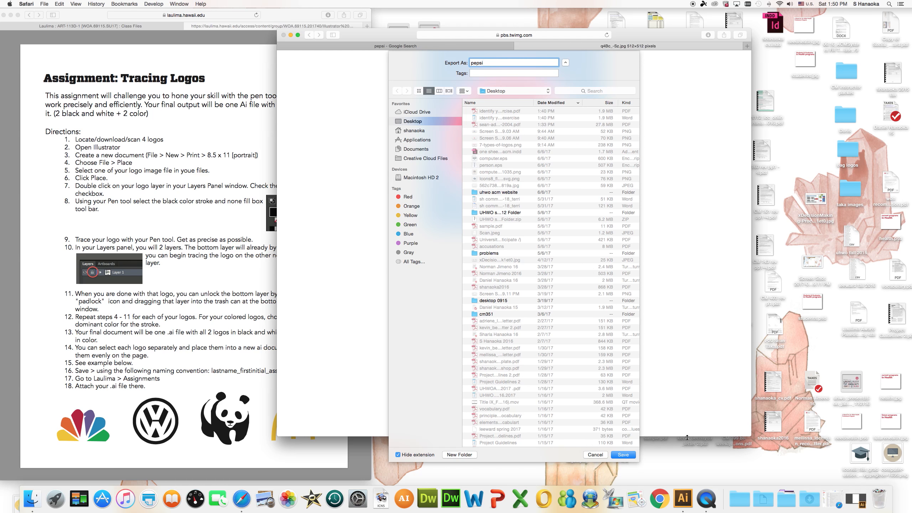
{"action": "type", "text": "si"}
{"action": "left_click", "coordinate": [618, 458]}
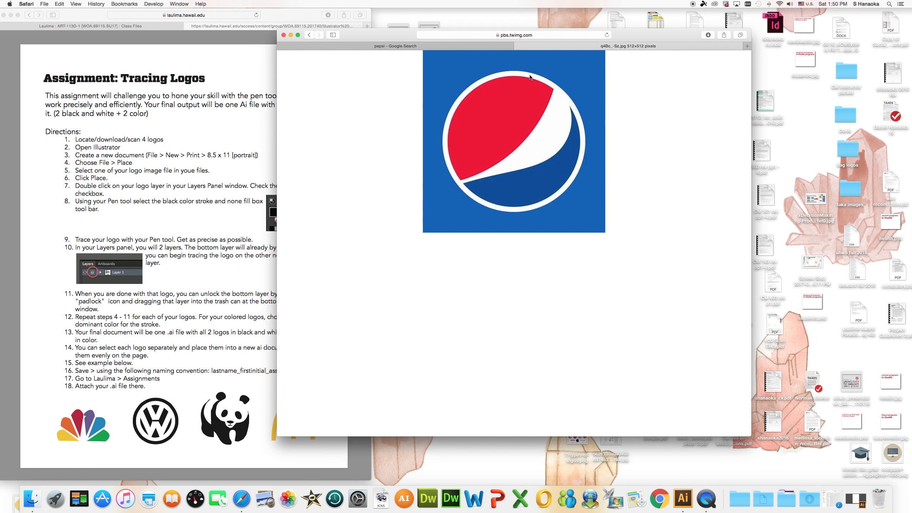
Close the Pepsi image tab and search Google Images for "world wild life".
{"action": "left_click", "coordinate": [518, 47]}
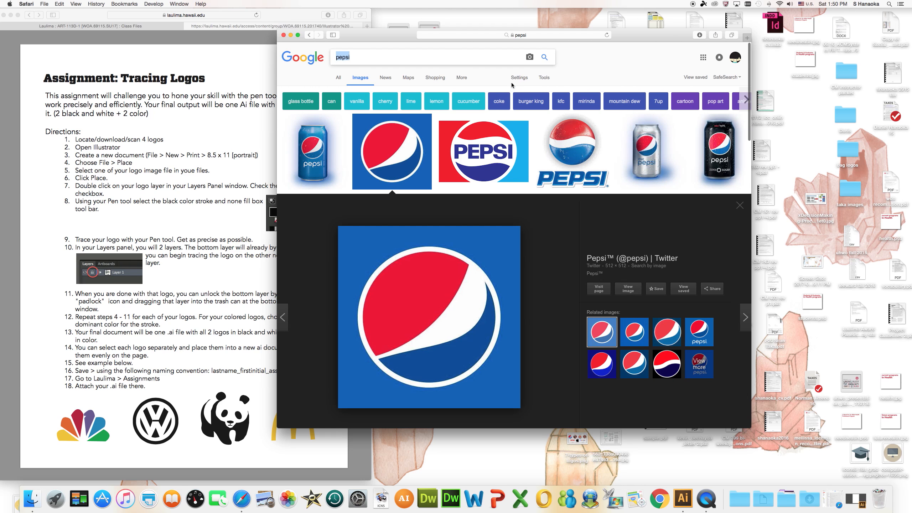
{"action": "scroll", "coordinate": [511, 81], "scroll_direction": "down", "scroll_amount": 1}
{"action": "type", "text": "world wild "}
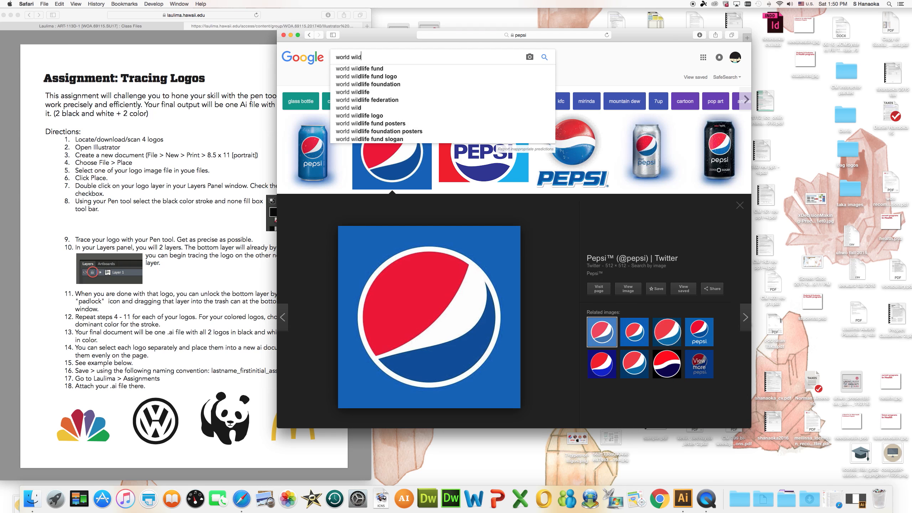
{"action": "type", "text": "life"}
{"action": "key", "text": "Return"}
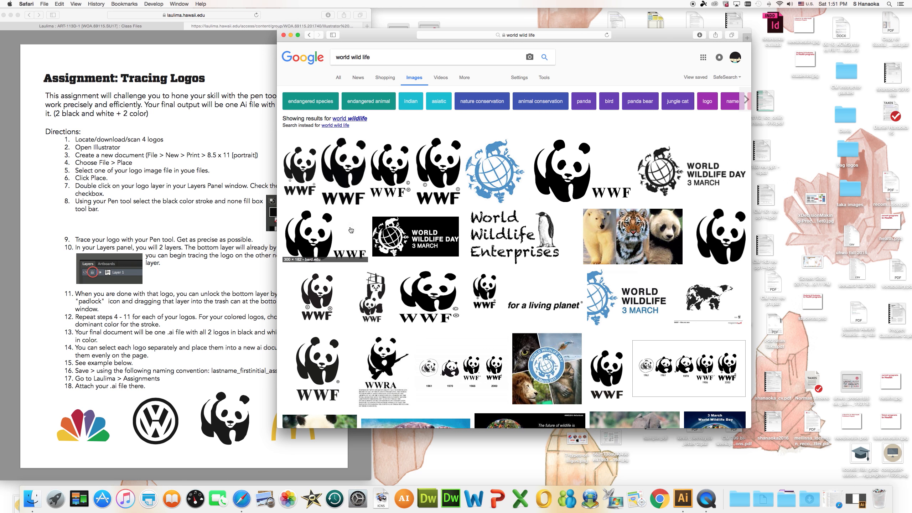
View the panda logo with the WWF lettering beside it at full size and save it to the Desktop as worldwildlife.
{"action": "left_click", "coordinate": [551, 168]}
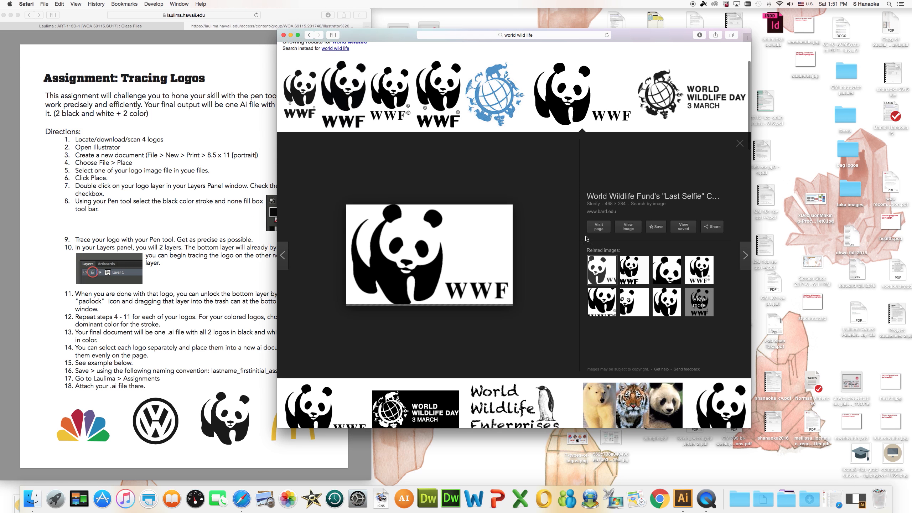
{"action": "left_click", "coordinate": [632, 230]}
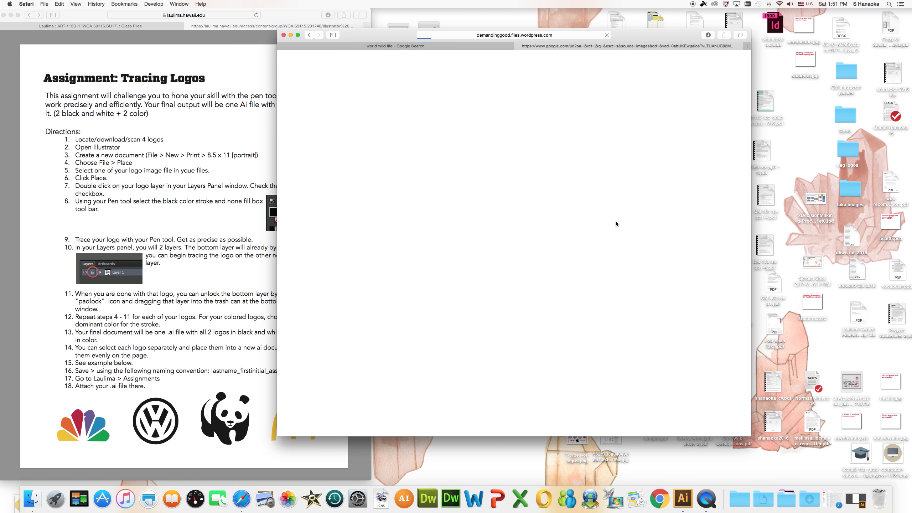
{"action": "right_click", "coordinate": [491, 136]}
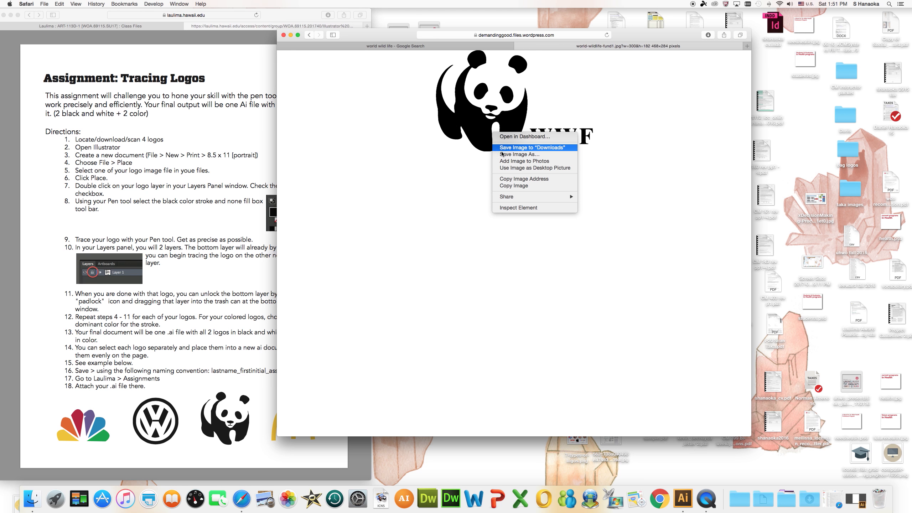
{"action": "left_click", "coordinate": [500, 154]}
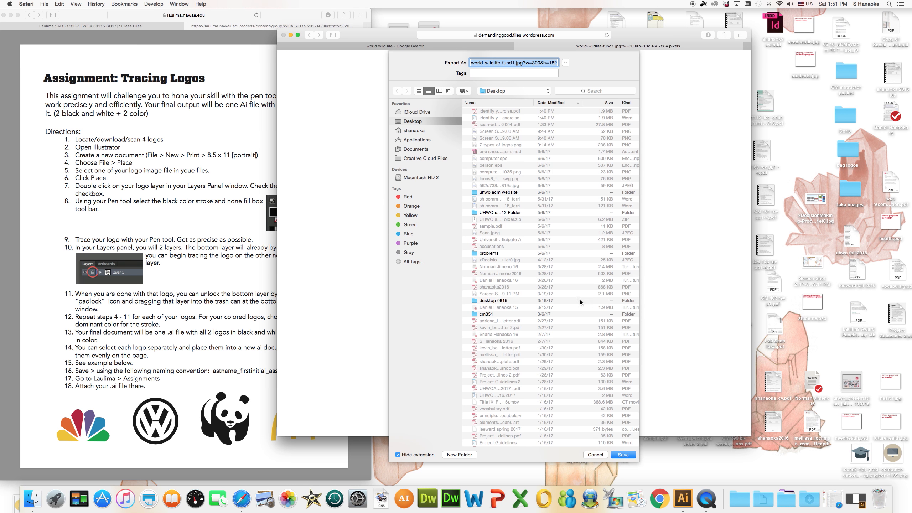
{"action": "type", "text": "worldwildlife"}
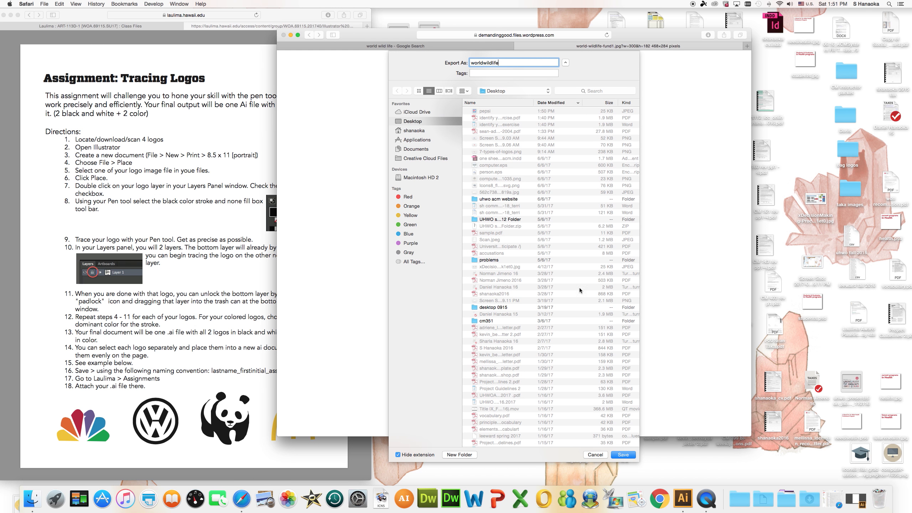
{"action": "left_click", "coordinate": [624, 455]}
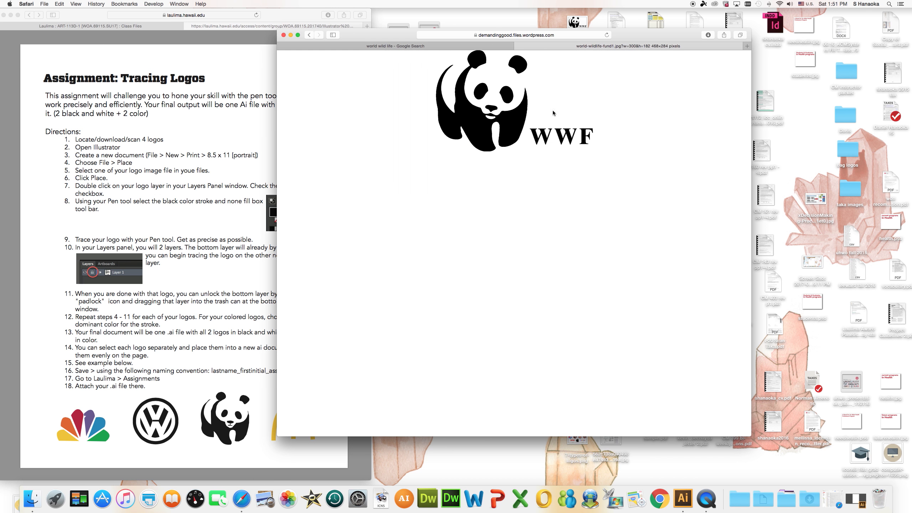
Close the panda image tab and the search window, and switch back to Illustrator.
{"action": "left_click", "coordinate": [518, 47]}
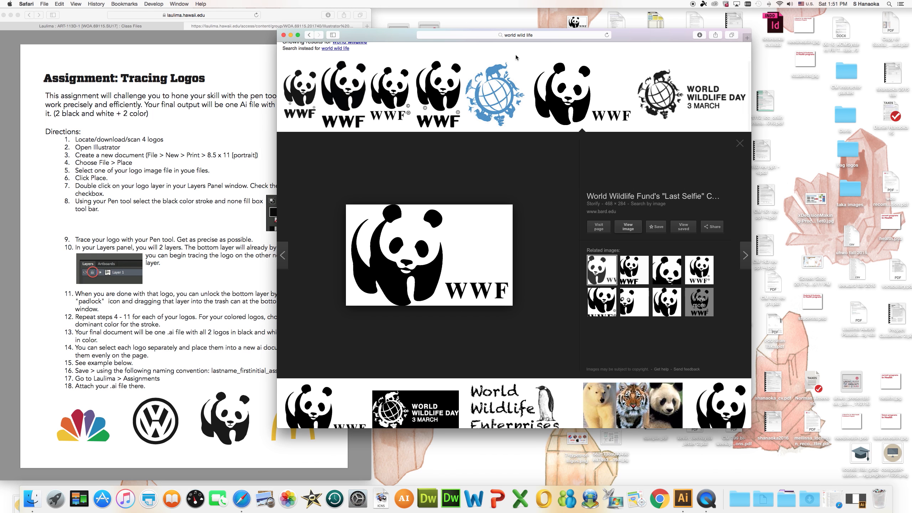
{"action": "left_click", "coordinate": [285, 36]}
{"action": "left_click", "coordinate": [683, 498]}
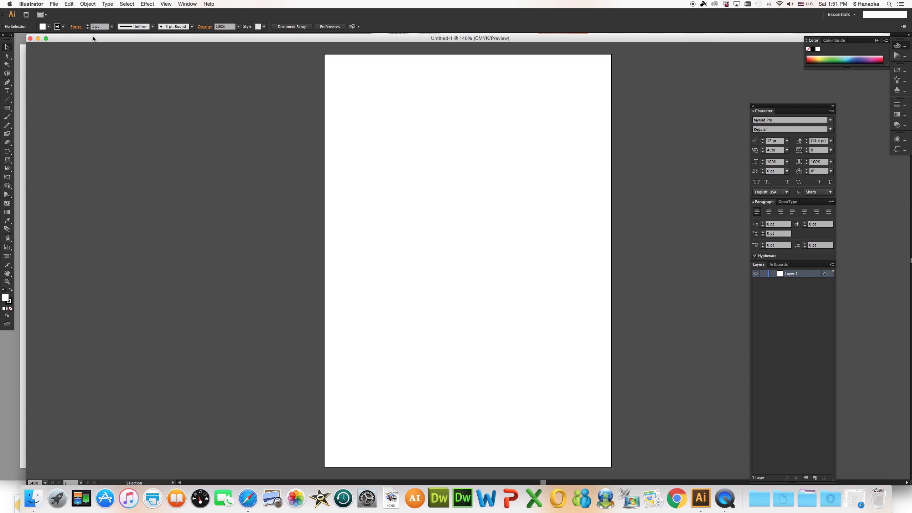
Move the blank document window beside the assignment directions so that both can be seen.
{"action": "left_click_drag", "start_coordinate": [93, 39], "coordinate": [328, 41]}
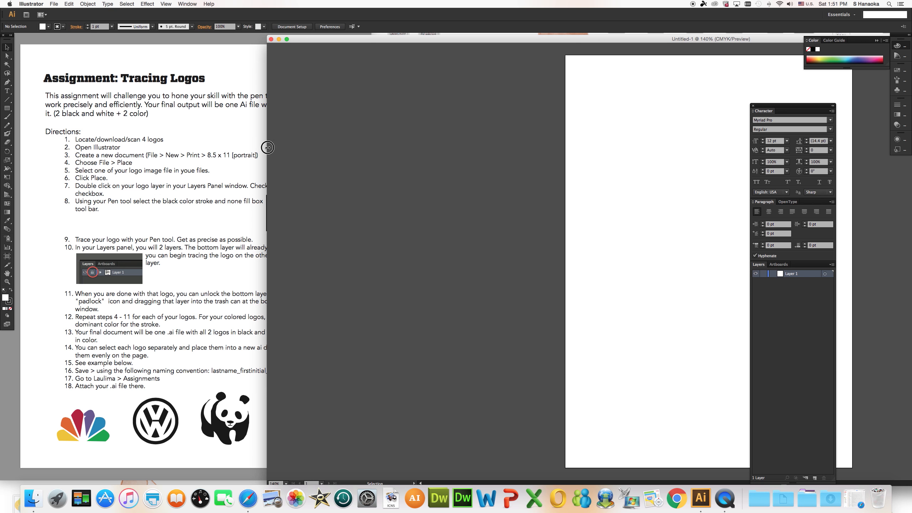
{"action": "left_click_drag", "start_coordinate": [267, 147], "coordinate": [365, 153]}
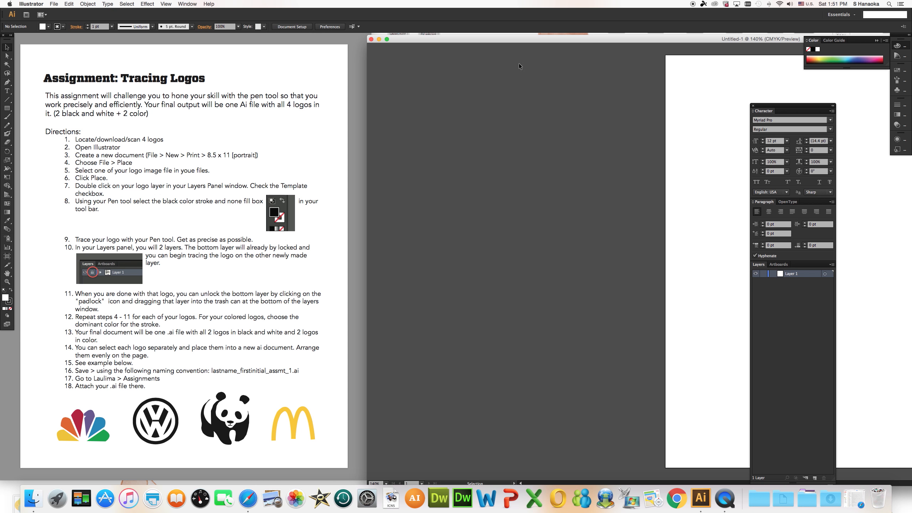
{"action": "left_click_drag", "start_coordinate": [548, 40], "coordinate": [488, 34]}
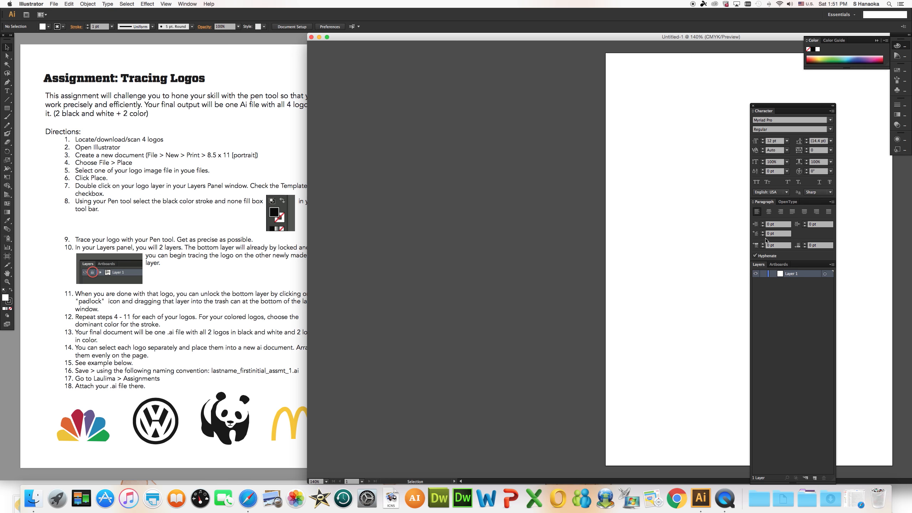
Place the worldwildlife image from the Desktop into the blank document.
{"action": "left_click", "coordinate": [54, 2]}
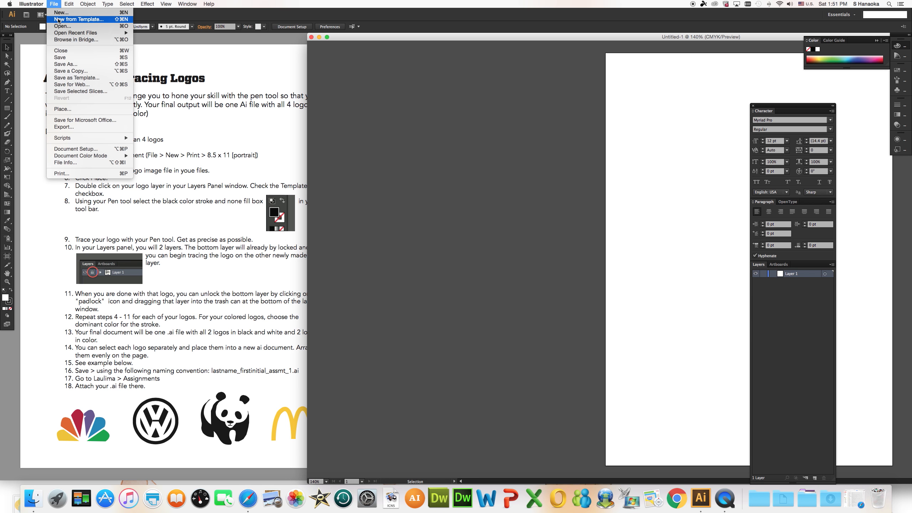
{"action": "left_click", "coordinate": [80, 110]}
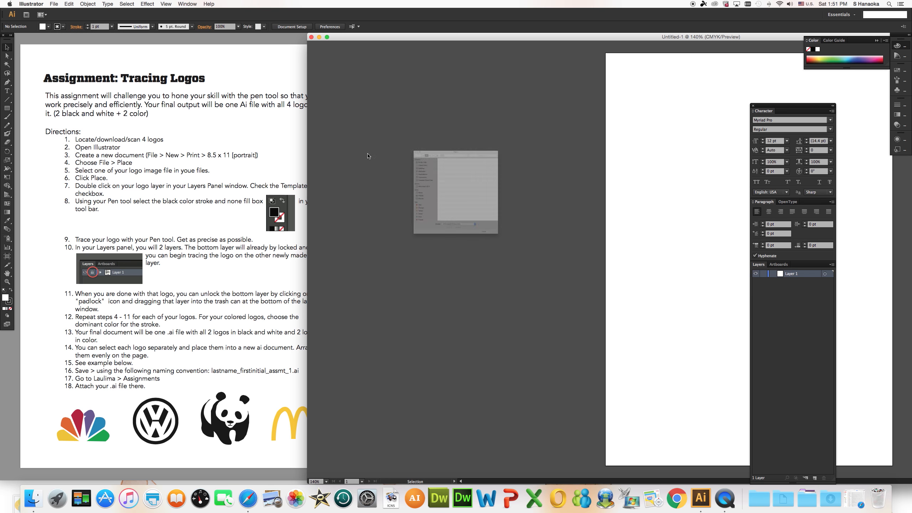
{"action": "left_click", "coordinate": [357, 118]}
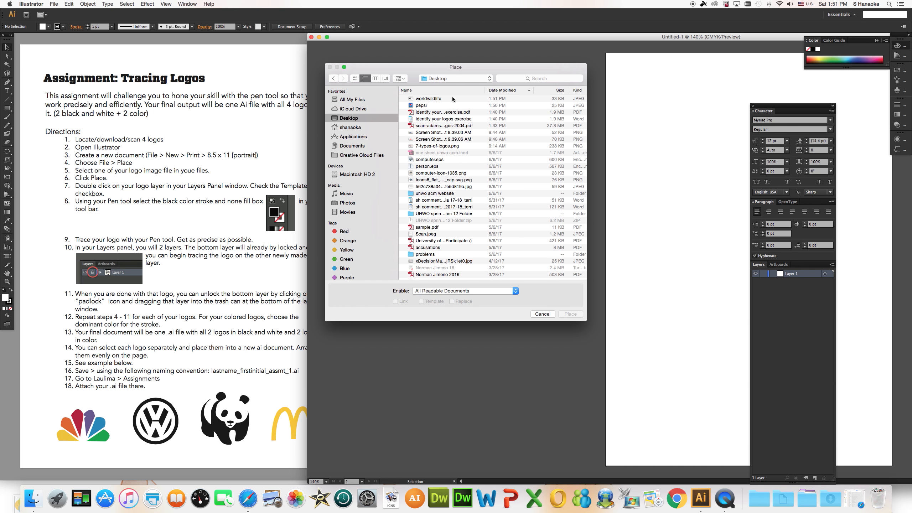
{"action": "left_click", "coordinate": [453, 99]}
{"action": "left_click", "coordinate": [571, 314]}
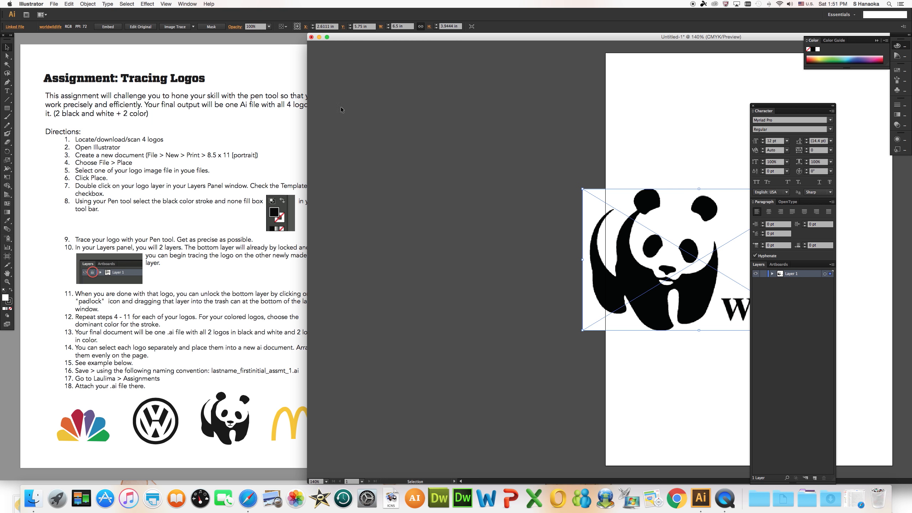
Rearrange the document window and floating panels to uncover the artboard, and move the panda logo onto the page.
{"action": "left_click_drag", "start_coordinate": [306, 119], "coordinate": [432, 118]}
{"action": "left_click_drag", "start_coordinate": [516, 38], "coordinate": [345, 38]}
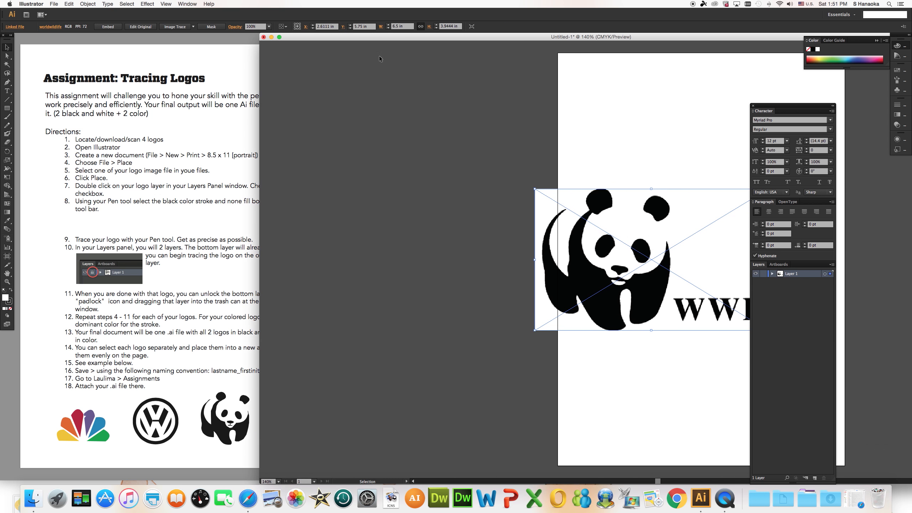
{"action": "left_click_drag", "start_coordinate": [782, 111], "coordinate": [836, 111]}
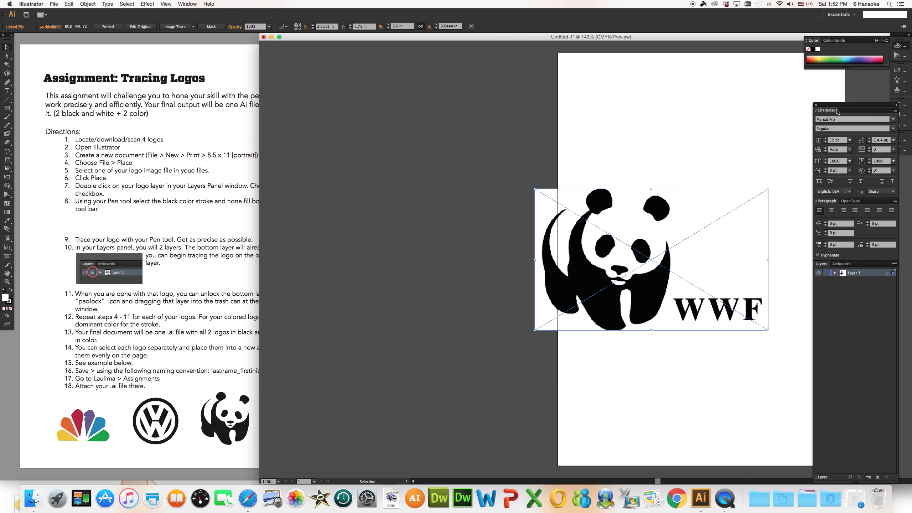
{"action": "left_click_drag", "start_coordinate": [725, 213], "coordinate": [768, 189]}
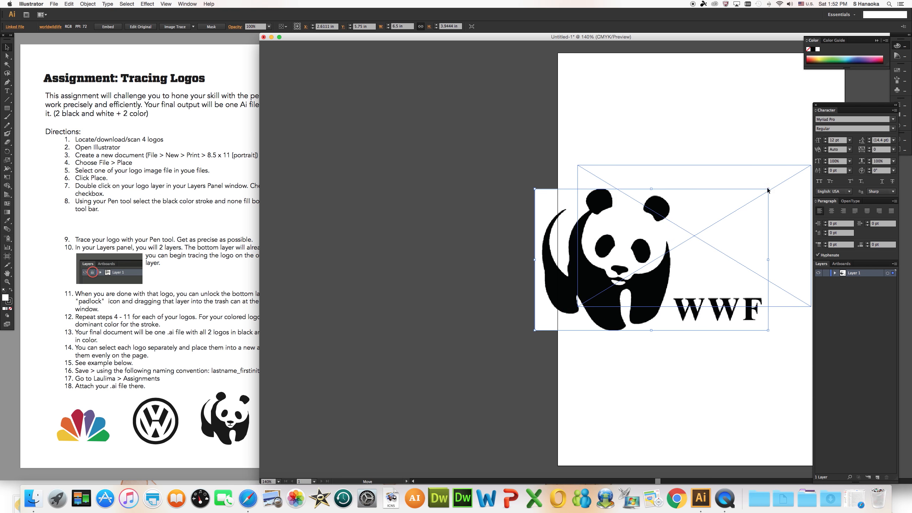
Make Layer 1 a template layer with its images dimmed to 50%.
{"action": "double_click", "coordinate": [857, 273]}
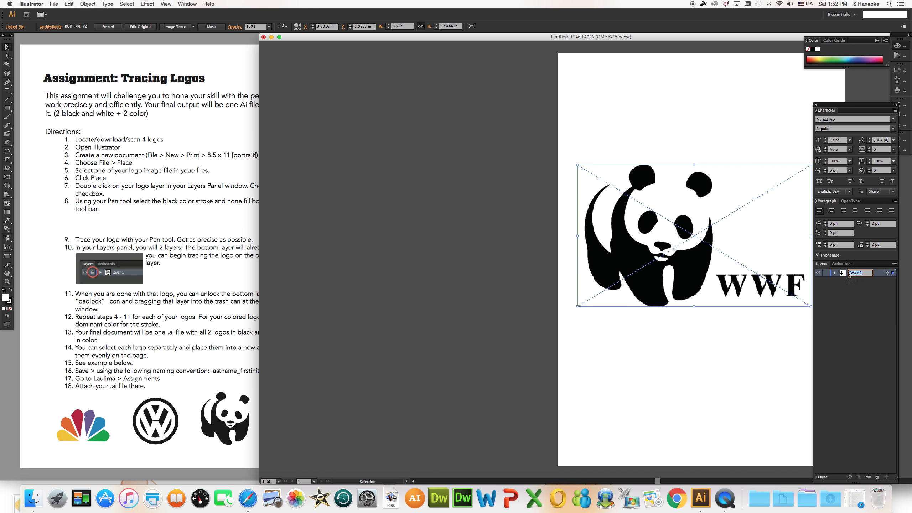
{"action": "double_click", "coordinate": [844, 274]}
{"action": "left_click", "coordinate": [419, 254]}
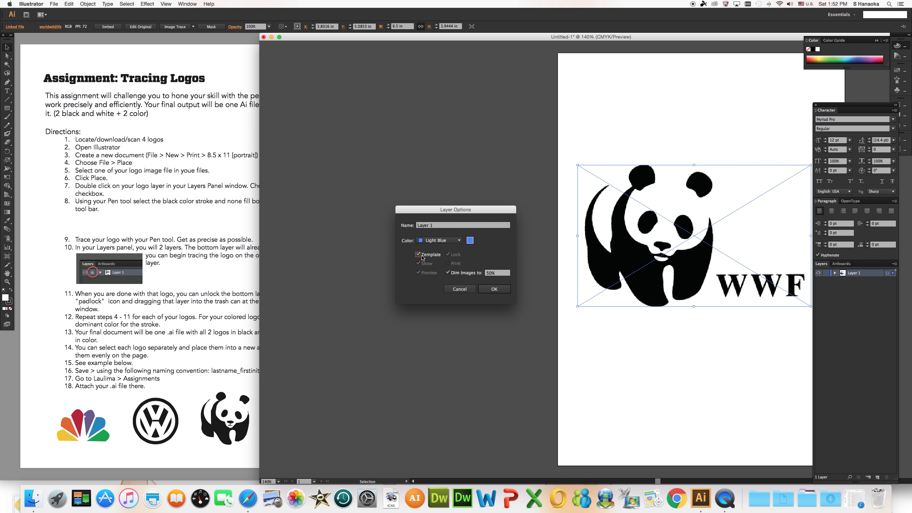
{"action": "left_click", "coordinate": [494, 289]}
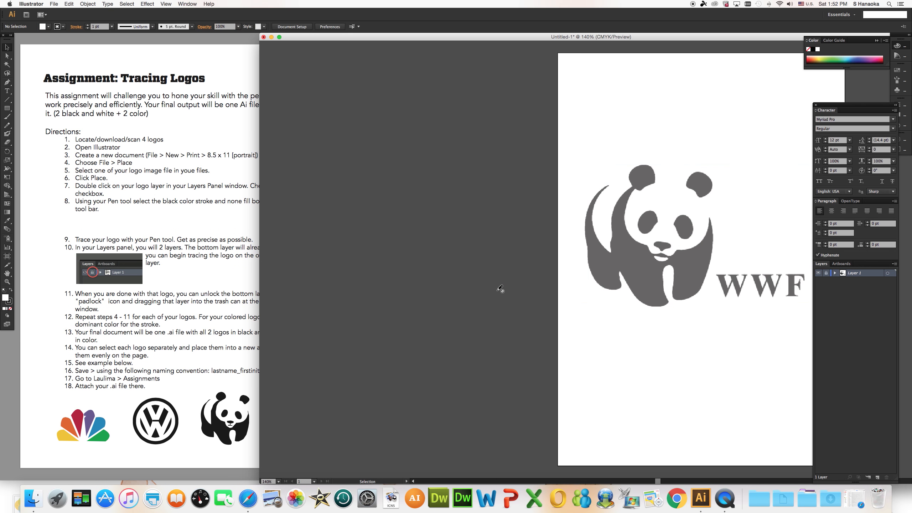
Check the assignment directions in the browser, return to Illustrator and add a new layer above the template.
{"action": "left_click", "coordinate": [136, 227]}
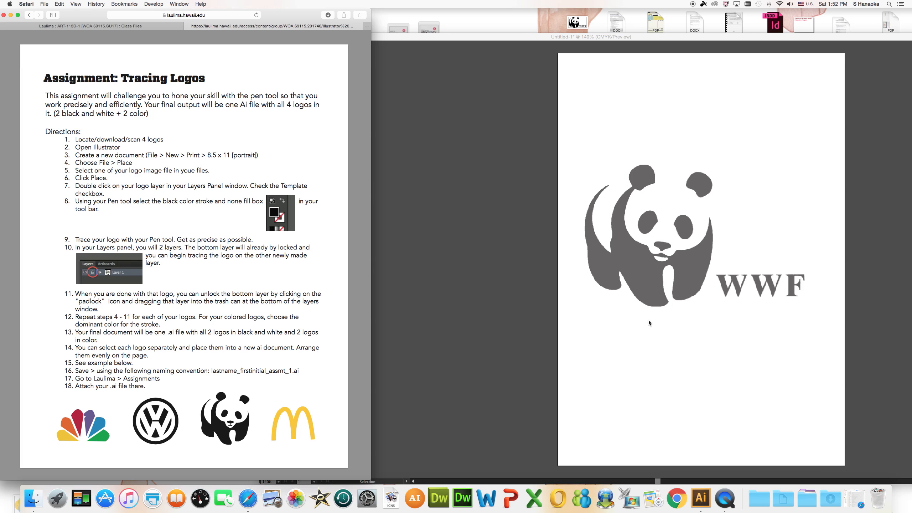
{"action": "left_click", "coordinate": [515, 102]}
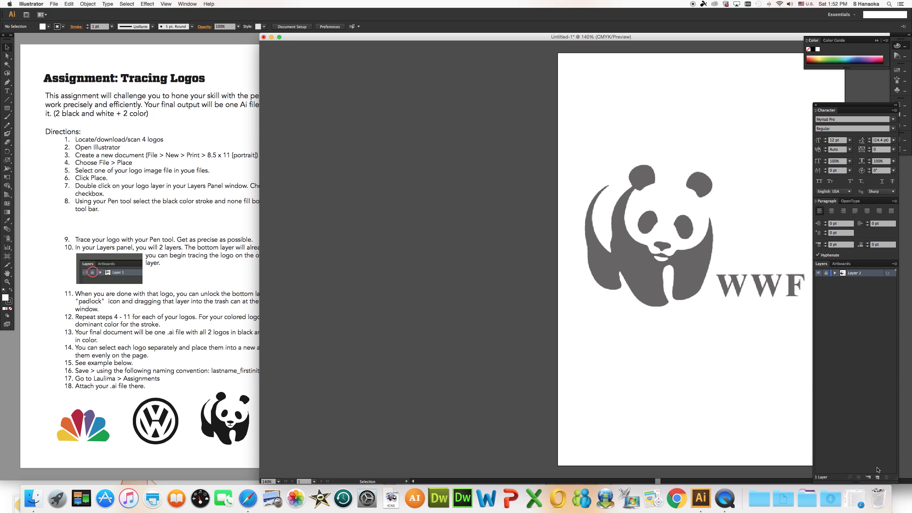
{"action": "left_click", "coordinate": [877, 477]}
Trace the panda's back from its upper tip down around the hind foot with the Pen tool, using no fill.
{"action": "left_click", "coordinate": [7, 82]}
{"action": "left_click", "coordinate": [607, 186]}
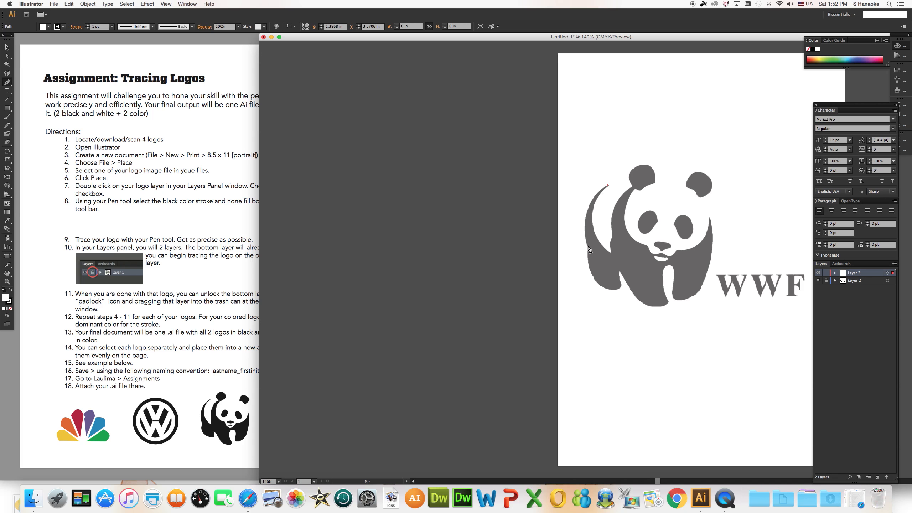
{"action": "left_click_drag", "start_coordinate": [588, 247], "coordinate": [595, 295]}
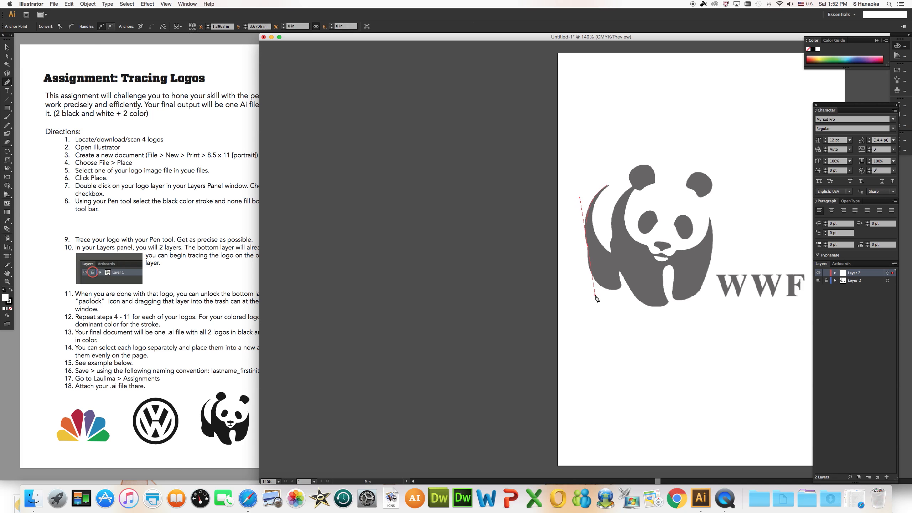
{"action": "scroll", "coordinate": [589, 251], "scroll_direction": "right", "scroll_amount": 1}
{"action": "key", "text": "slash"}
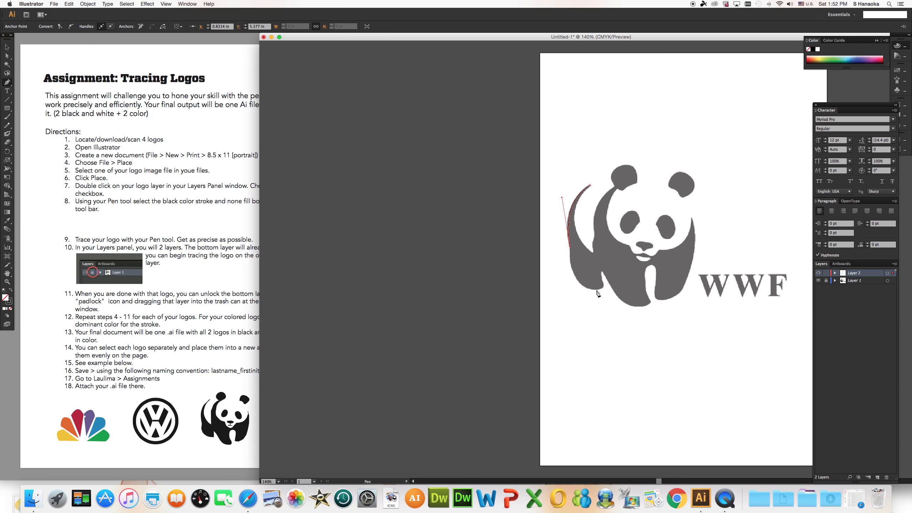
{"action": "left_click_drag", "start_coordinate": [604, 287], "coordinate": [664, 263]}
{"action": "left_click", "coordinate": [602, 287]}
{"action": "left_click", "coordinate": [602, 272]}
Continue the body outline around both front legs, up to the right shoulder tip and back beneath the face.
{"action": "left_click", "coordinate": [655, 295]}
{"action": "left_click_drag", "start_coordinate": [657, 300], "coordinate": [683, 196]}
{"action": "key", "text": "super+z"}
{"action": "key", "text": "super+z"}
{"action": "left_click", "coordinate": [659, 249]}
{"action": "key", "text": "super+z"}
{"action": "left_click", "coordinate": [692, 218]}
{"action": "left_click_drag", "start_coordinate": [659, 250], "coordinate": [634, 174]}
{"action": "left_click", "coordinate": [658, 249]}
{"action": "left_click", "coordinate": [630, 246]}
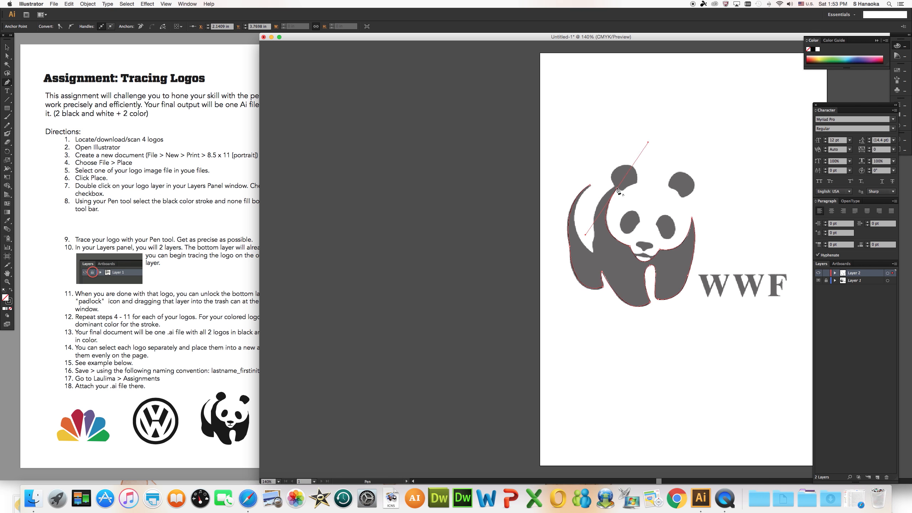
Trace around the left-hand ear and the white curve of the back, closing the body outline at its starting tip.
{"action": "left_click", "coordinate": [617, 188]}
{"action": "left_click", "coordinate": [622, 190]}
{"action": "left_click_drag", "start_coordinate": [636, 184], "coordinate": [606, 171]}
{"action": "left_click", "coordinate": [616, 190]}
{"action": "left_click", "coordinate": [7, 56]}
{"action": "key", "text": "p"}
{"action": "left_click", "coordinate": [614, 186]}
{"action": "mouse_move", "coordinate": [594, 234]}
{"action": "left_mouse_down"}
{"action": "mouse_move", "coordinate": [597, 266]}
{"action": "mouse_move", "coordinate": [594, 258]}
{"action": "left_mouse_up"}
{"action": "left_click", "coordinate": [594, 234]}
{"action": "left_click", "coordinate": [593, 253]}
{"action": "left_click_drag", "start_coordinate": [590, 185], "coordinate": [624, 152]}
Deselect the body outline and trace the panda's right-hand ear as a separate closed path with the Pen tool.
{"action": "left_click", "coordinate": [7, 46]}
{"action": "left_click", "coordinate": [324, 118]}
{"action": "left_click", "coordinate": [7, 83]}
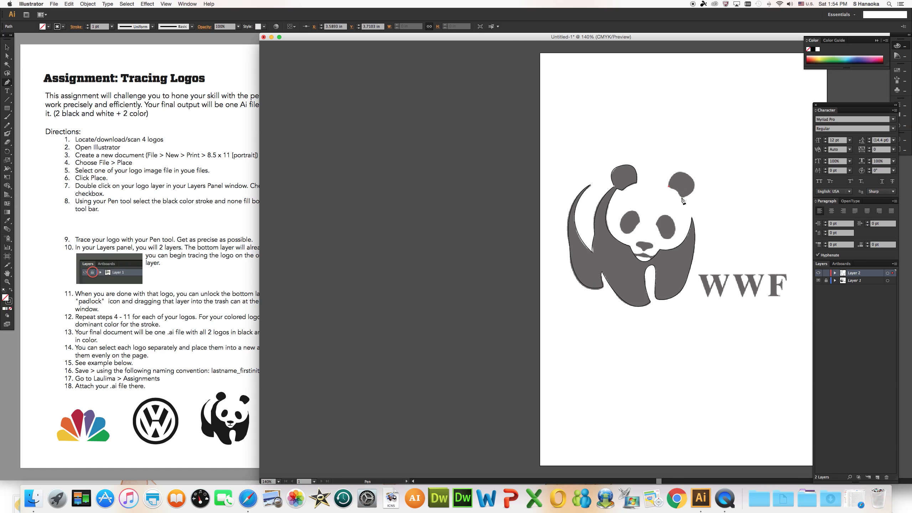
{"action": "left_click_drag", "start_coordinate": [681, 197], "coordinate": [682, 201]}
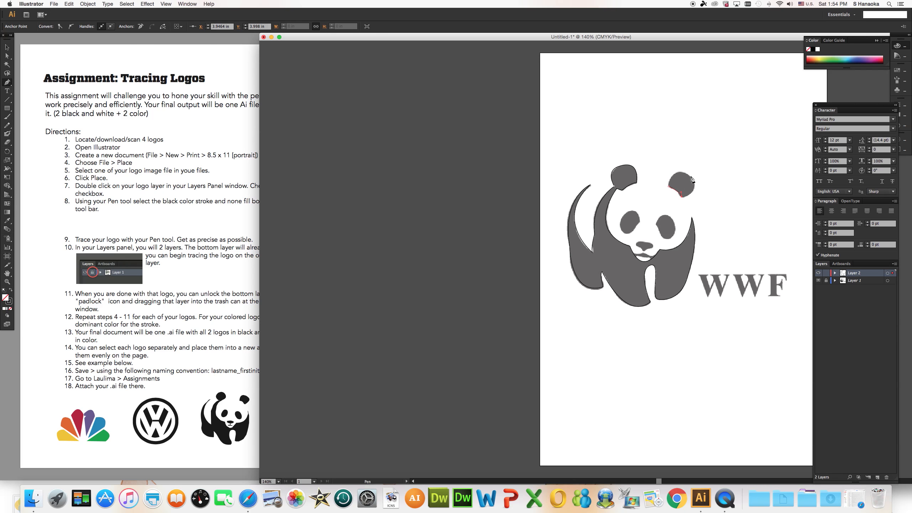
{"action": "left_click_drag", "start_coordinate": [691, 177], "coordinate": [663, 210]}
{"action": "left_click", "coordinate": [691, 176]}
{"action": "key", "text": "v"}
{"action": "left_click", "coordinate": [353, 120]}
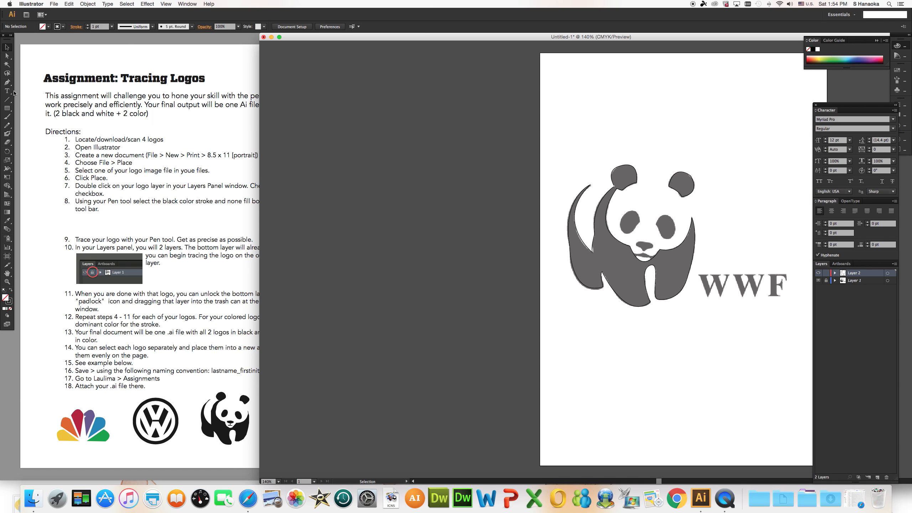
Trace the panda's left-hand eye patch as a closed path with the Pen tool and deselect it.
{"action": "left_click", "coordinate": [7, 83]}
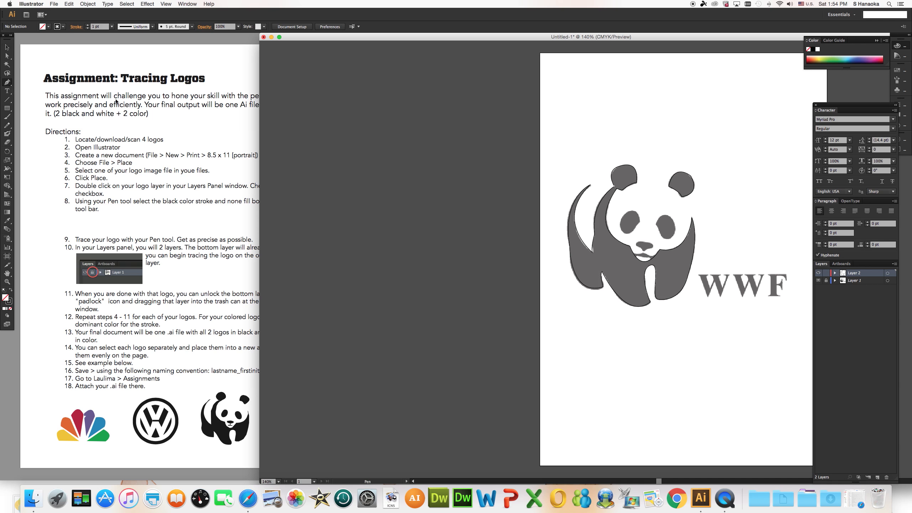
{"action": "left_click", "coordinate": [640, 223]}
{"action": "left_click_drag", "start_coordinate": [634, 230], "coordinate": [645, 253]}
{"action": "left_click", "coordinate": [634, 233]}
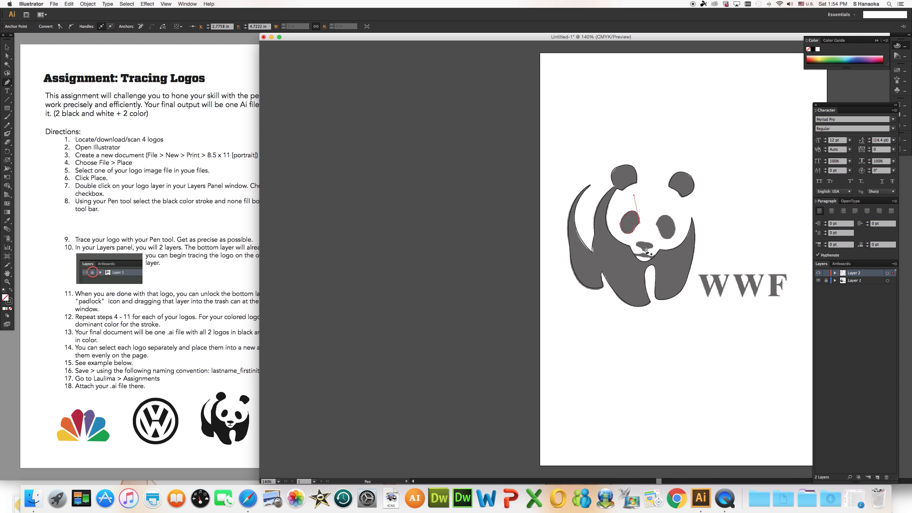
{"action": "key", "text": "super+z"}
{"action": "left_click_drag", "start_coordinate": [631, 211], "coordinate": [637, 241]}
{"action": "left_click", "coordinate": [631, 212]}
{"action": "key", "text": "super+equal"}
{"action": "key", "text": "super+equal"}
{"action": "key", "text": "super+equal"}
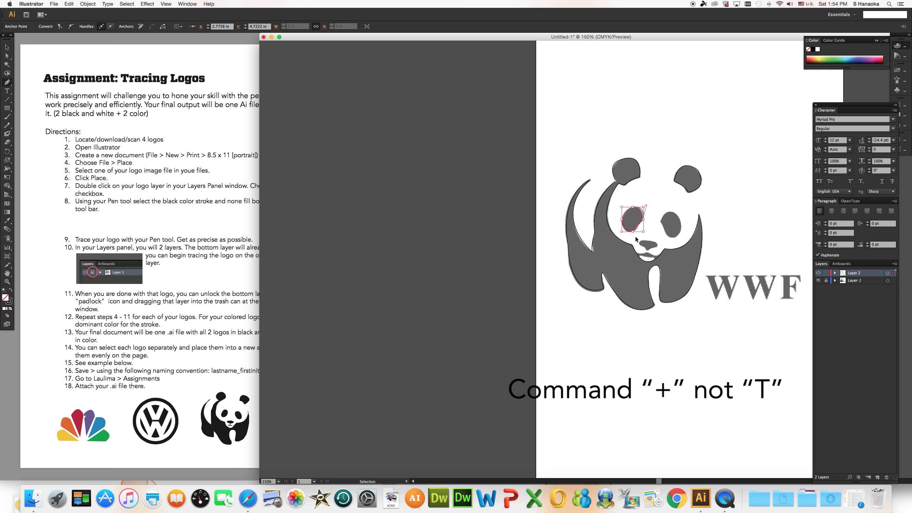
{"action": "scroll", "coordinate": [639, 240], "scroll_direction": "right", "scroll_amount": 10}
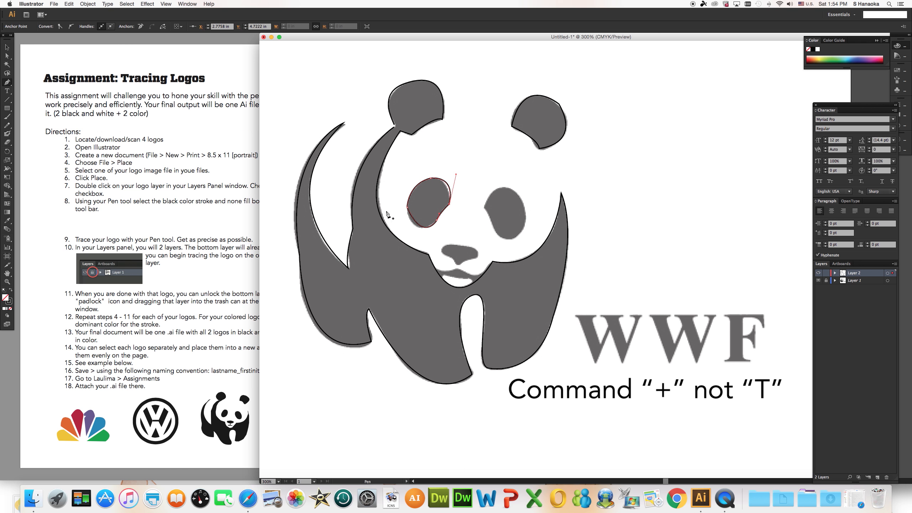
{"action": "left_click", "coordinate": [8, 47]}
{"action": "left_click", "coordinate": [297, 86]}
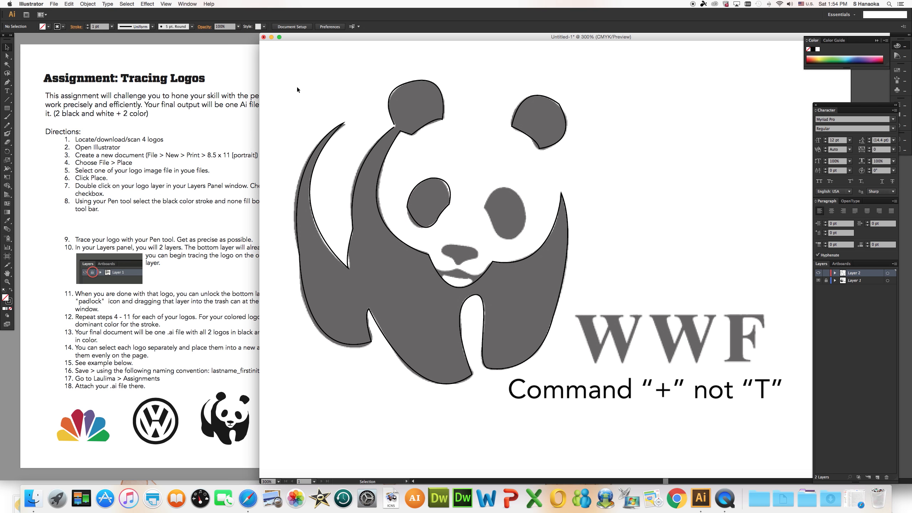
Trace the panda's right-hand eye patch as a closed path with the Pen tool and deselect it.
{"action": "left_click", "coordinate": [6, 82]}
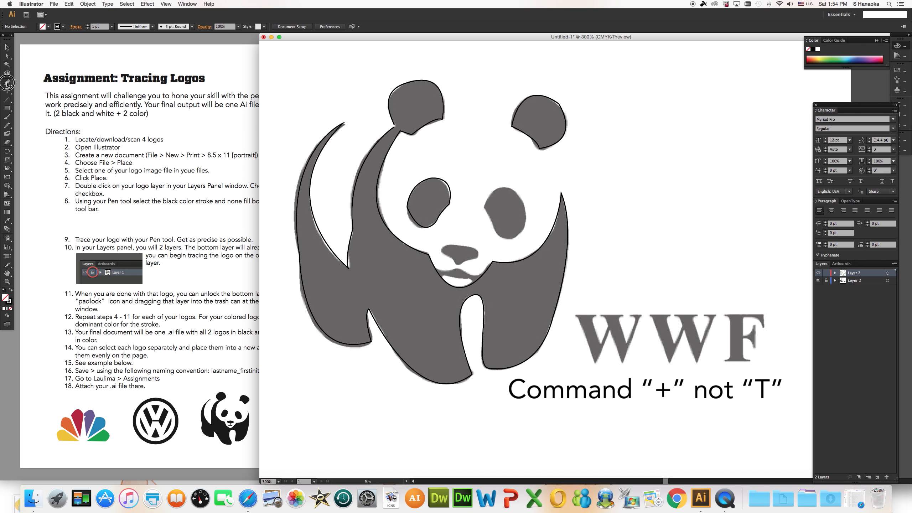
{"action": "left_click", "coordinate": [484, 210]}
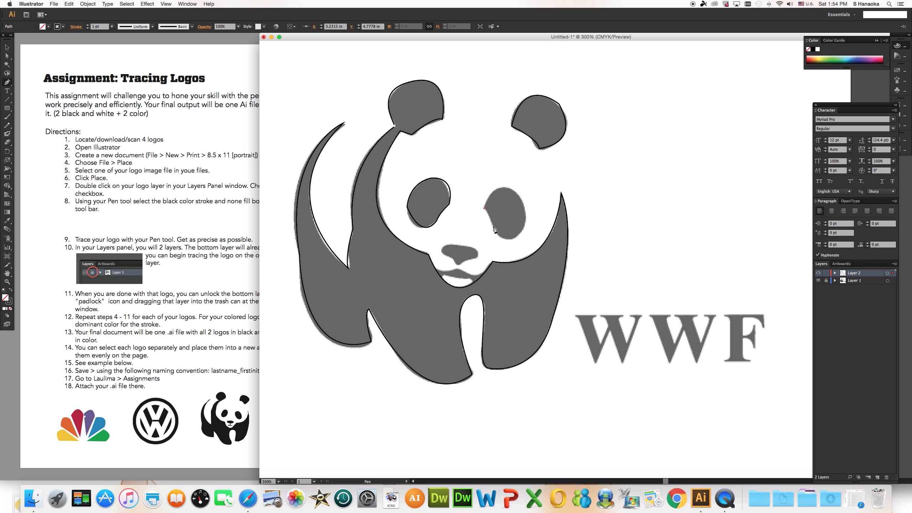
{"action": "left_click", "coordinate": [492, 225]}
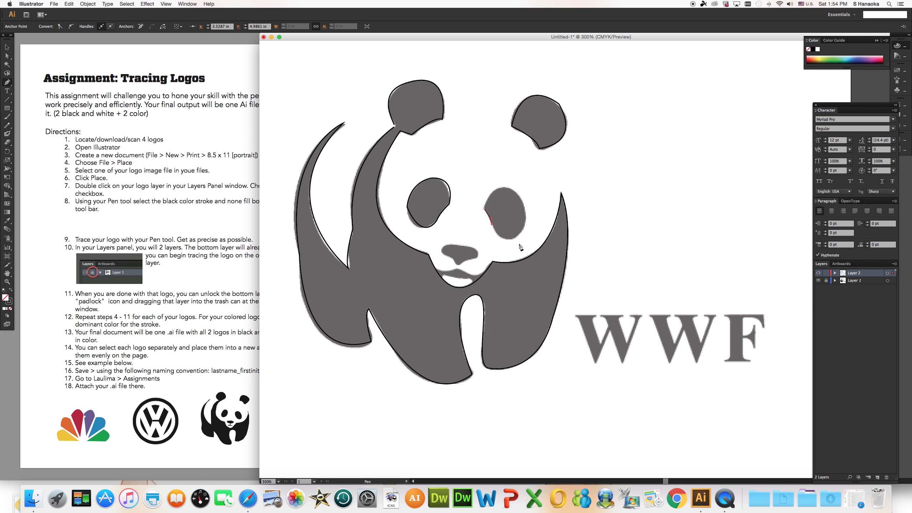
{"action": "left_click_drag", "start_coordinate": [520, 232], "coordinate": [538, 215]}
{"action": "left_click_drag", "start_coordinate": [506, 186], "coordinate": [475, 169]}
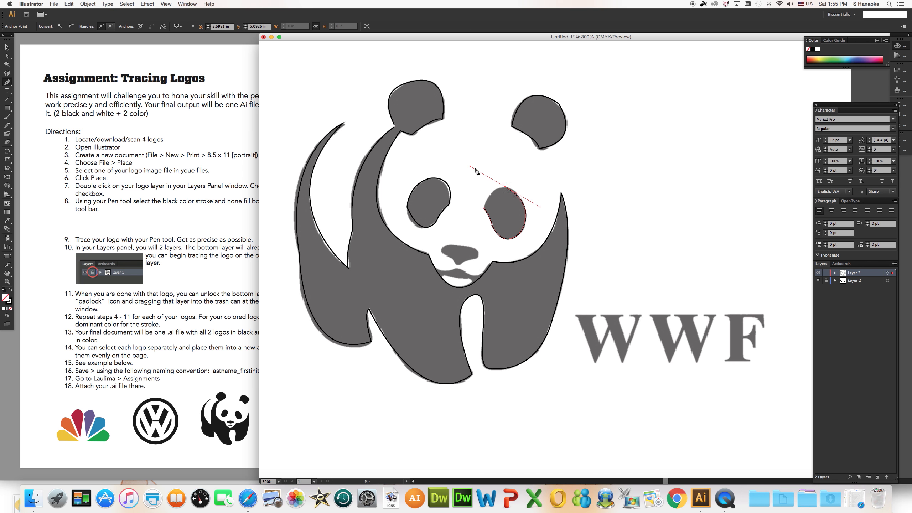
{"action": "left_click", "coordinate": [506, 188]}
{"action": "left_click_drag", "start_coordinate": [484, 212], "coordinate": [481, 235]}
{"action": "left_click", "coordinate": [7, 47]}
{"action": "left_click", "coordinate": [452, 141]}
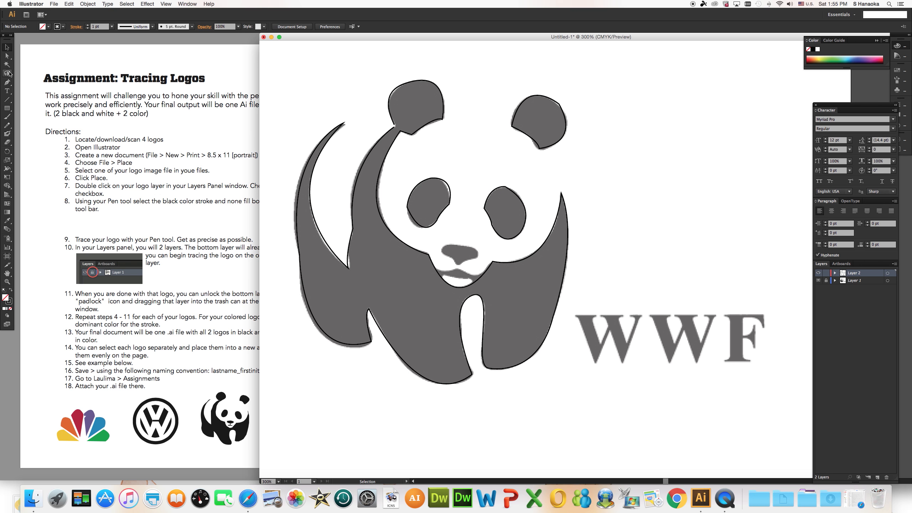
Trace the panda's nose as a closed path with the Pen tool and deselect it.
{"action": "left_click", "coordinate": [7, 82]}
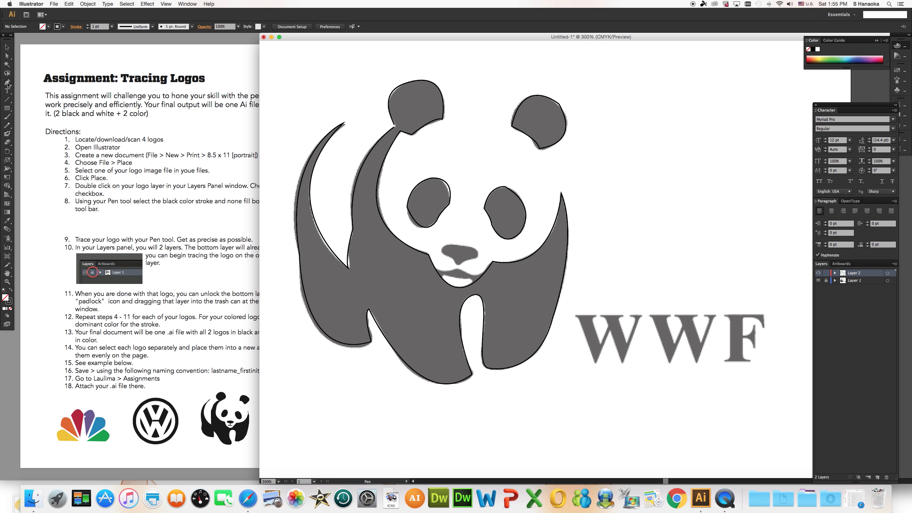
{"action": "left_click", "coordinate": [441, 253]}
{"action": "left_click_drag", "start_coordinate": [453, 261], "coordinate": [469, 259]}
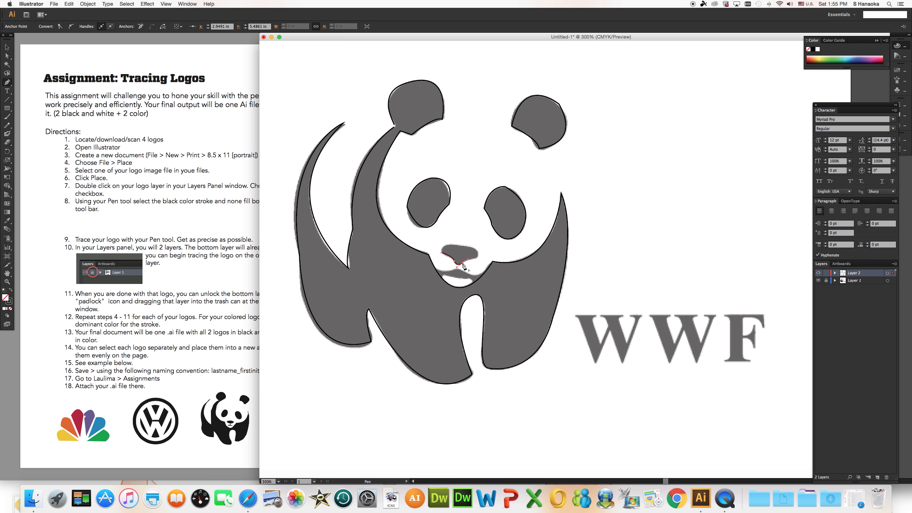
{"action": "left_click", "coordinate": [481, 259]}
{"action": "left_click_drag", "start_coordinate": [464, 247], "coordinate": [443, 266]}
{"action": "left_click", "coordinate": [444, 255]}
{"action": "key", "text": "super+z"}
{"action": "left_click_drag", "start_coordinate": [444, 254], "coordinate": [446, 259]}
{"action": "left_click", "coordinate": [7, 47]}
{"action": "left_click", "coordinate": [321, 84]}
Hide the template layer and give the panda's body outline a black fill with no stroke.
{"action": "left_click", "coordinate": [341, 125]}
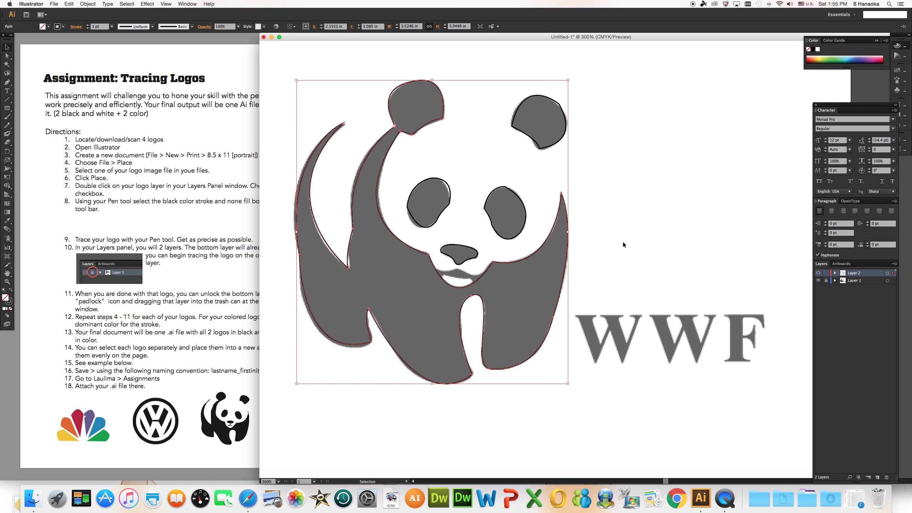
{"action": "left_click", "coordinate": [818, 282]}
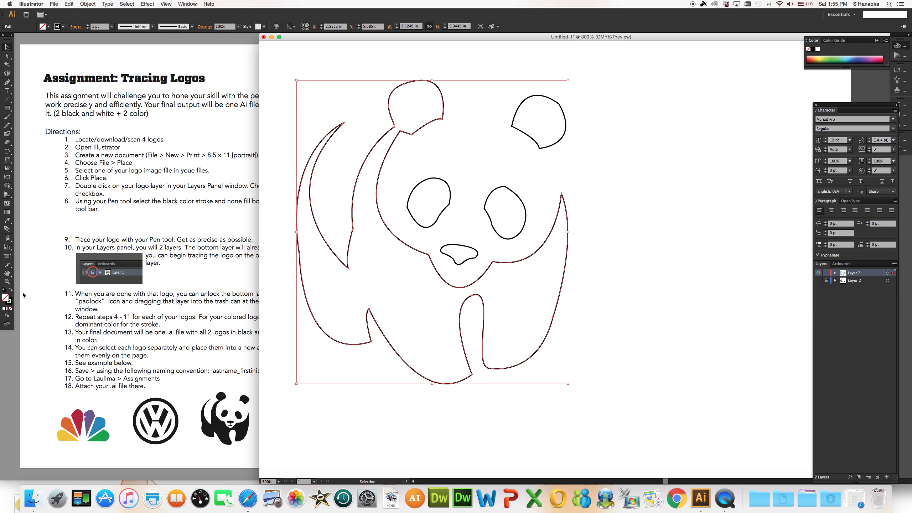
{"action": "left_click", "coordinate": [11, 291]}
{"action": "left_click", "coordinate": [435, 217]}
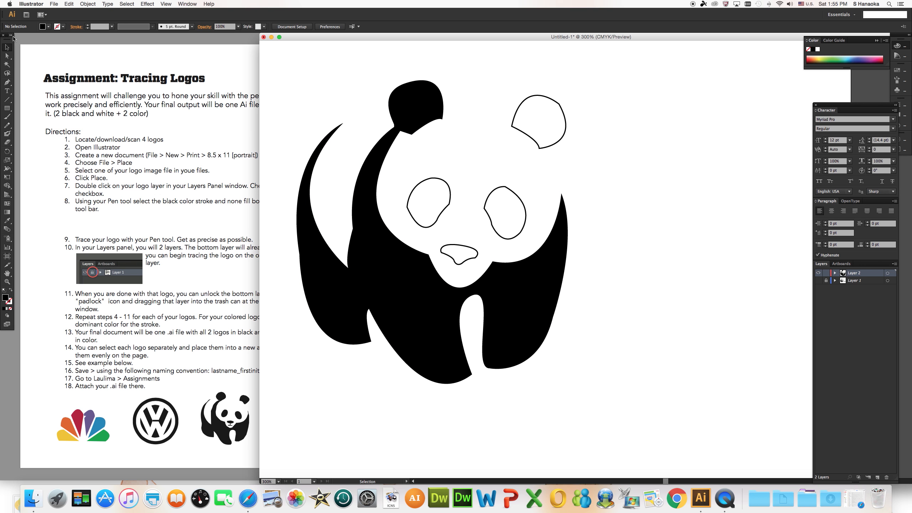
Swap fill and stroke on both eye patches so each has a black fill and no stroke.
{"action": "left_click", "coordinate": [493, 225]}
{"action": "left_click", "coordinate": [12, 290]}
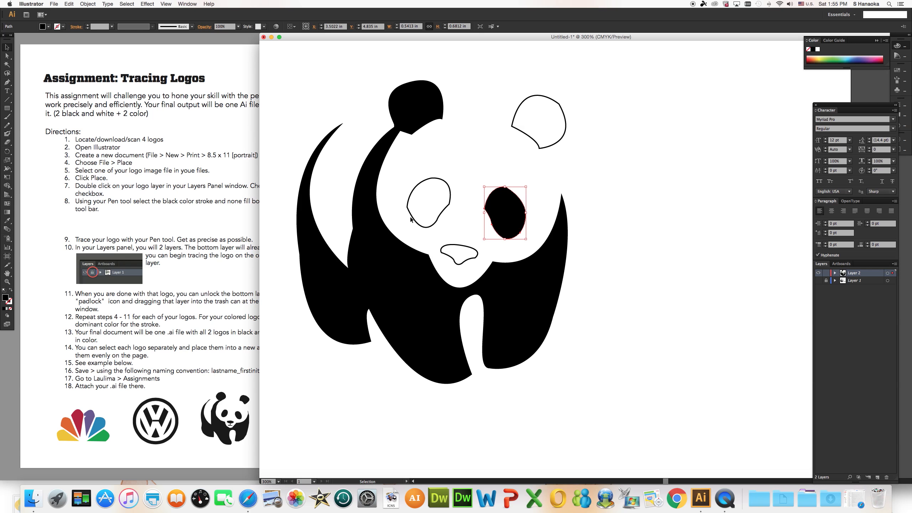
{"action": "left_click", "coordinate": [424, 230]}
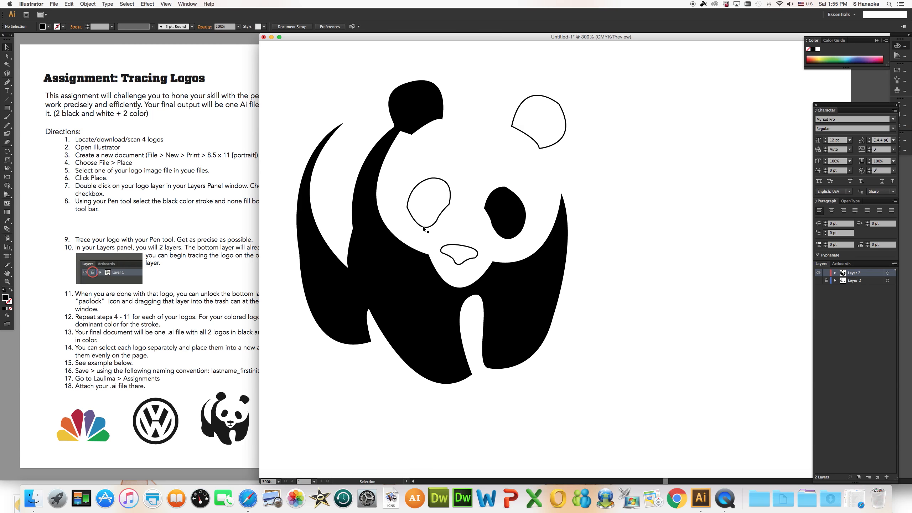
{"action": "double_click", "coordinate": [424, 228]}
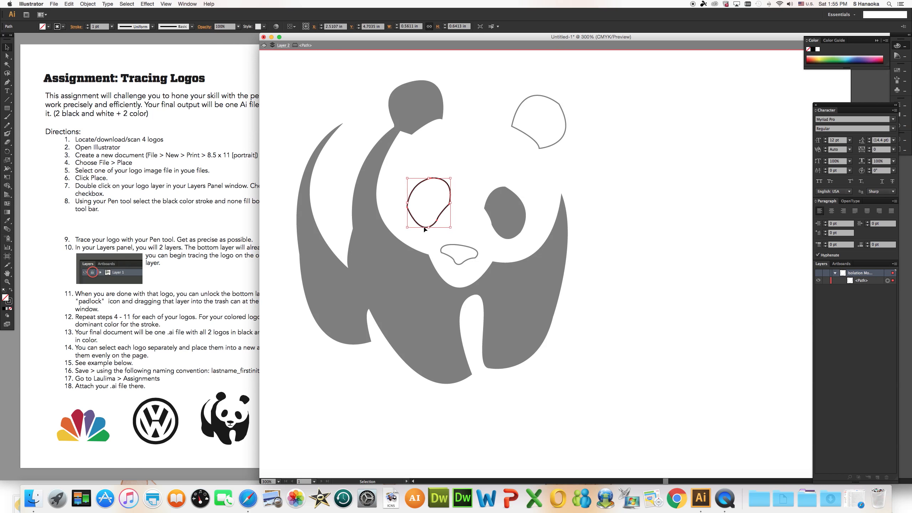
{"action": "left_click", "coordinate": [12, 290]}
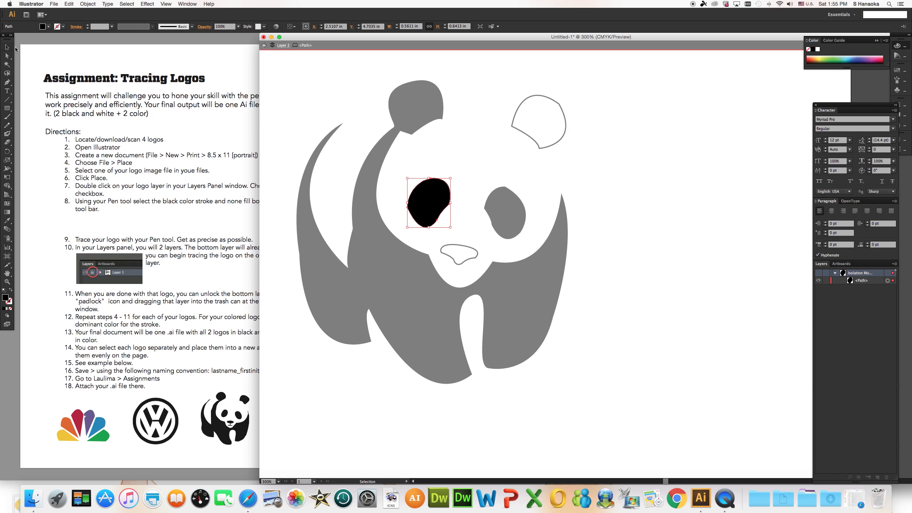
{"action": "left_click", "coordinate": [264, 45]}
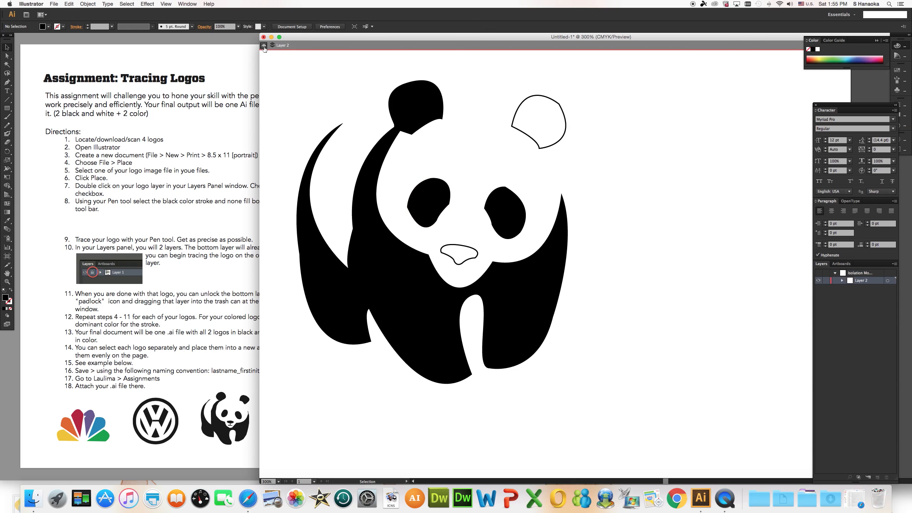
Swap fill and stroke on the panda's right-hand ear so it has a black fill and no stroke.
{"action": "double_click", "coordinate": [521, 104]}
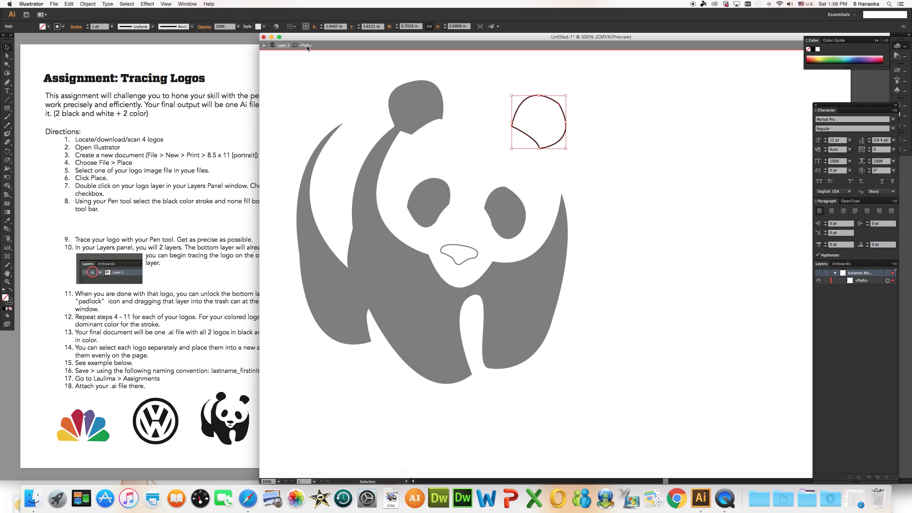
{"action": "left_click", "coordinate": [10, 290]}
{"action": "left_click", "coordinate": [264, 46]}
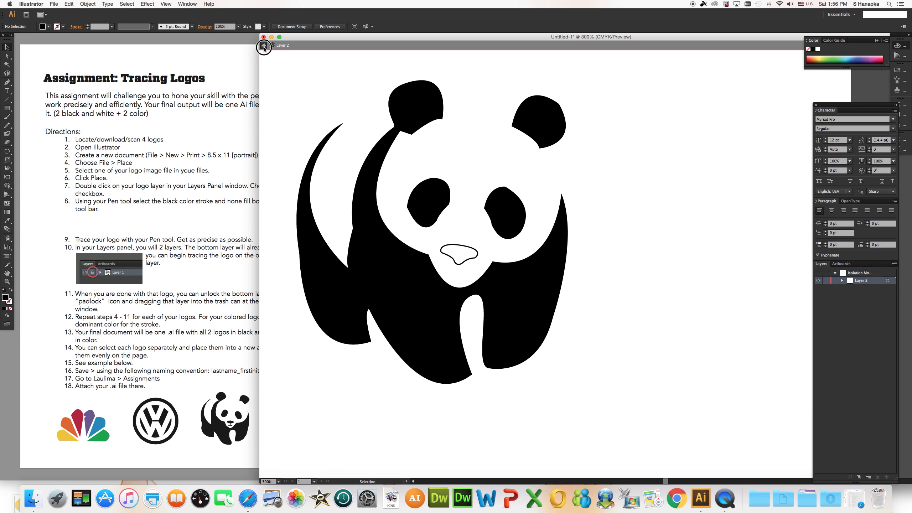
Even out the upper curve of the right-hand ear's outline with the Smooth tool and deselect it.
{"action": "left_click", "coordinate": [538, 138]}
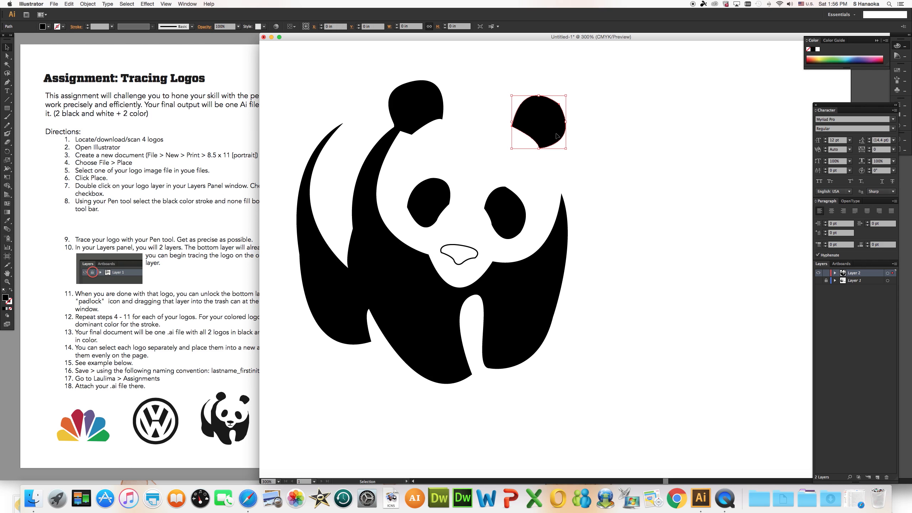
{"action": "left_click", "coordinate": [9, 140]}
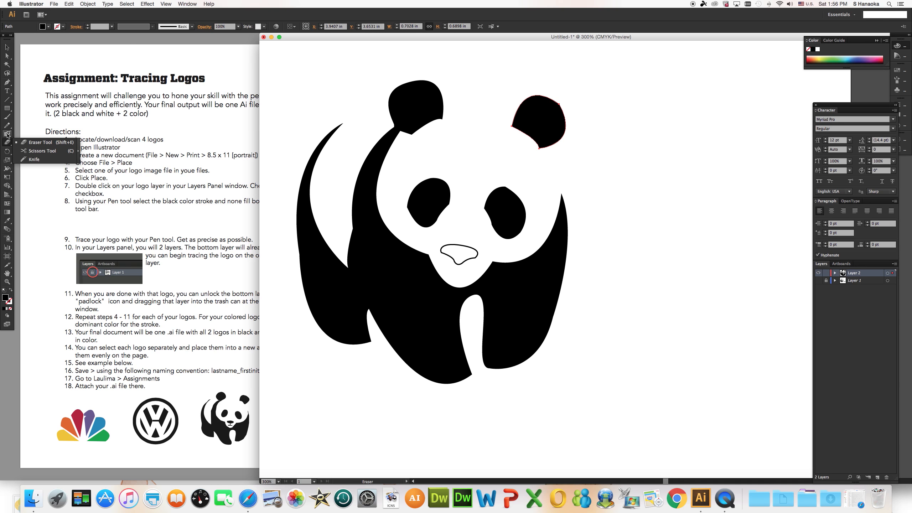
{"action": "left_click_drag", "start_coordinate": [7, 125], "coordinate": [30, 133]}
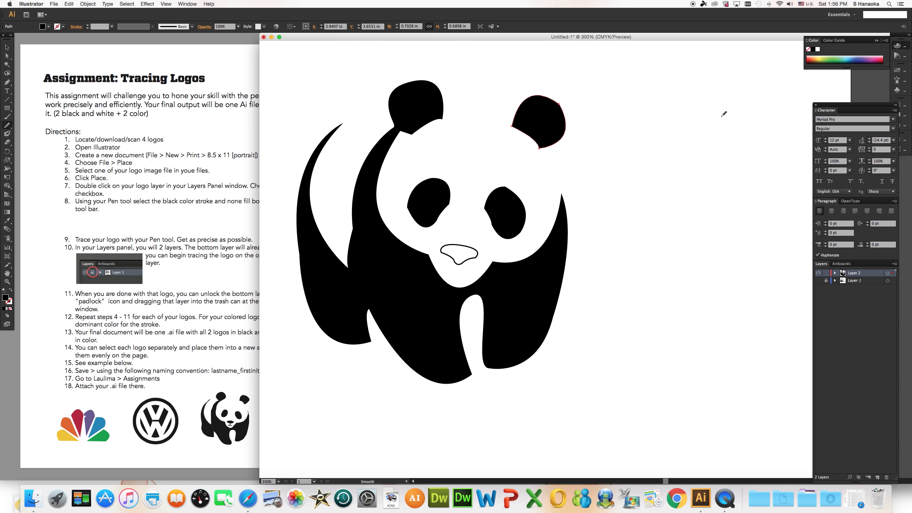
{"action": "mouse_move", "coordinate": [569, 101]}
{"action": "left_mouse_down"}
{"action": "mouse_move", "coordinate": [560, 97]}
{"action": "mouse_move", "coordinate": [566, 104]}
{"action": "left_mouse_up"}
{"action": "scroll", "coordinate": [549, 76], "scroll_direction": "up", "scroll_amount": 1}
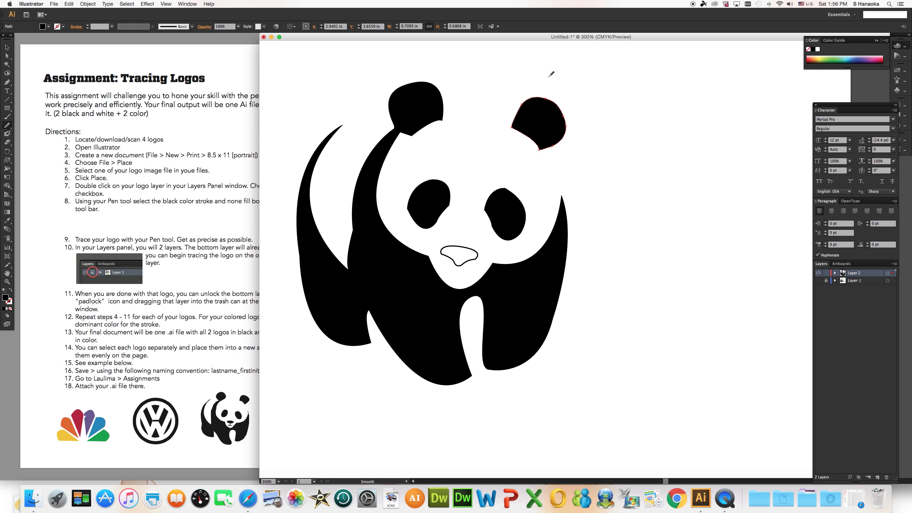
{"action": "left_click", "coordinate": [545, 98]}
{"action": "left_click", "coordinate": [7, 47]}
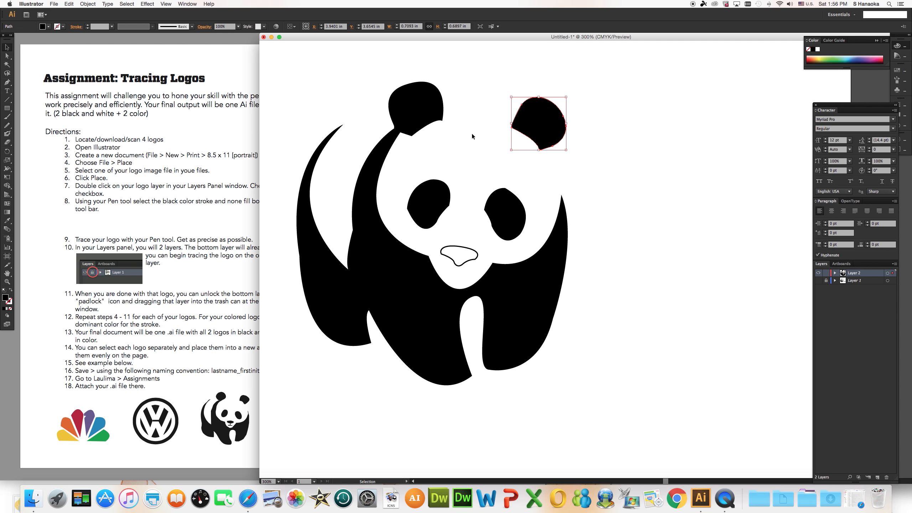
{"action": "left_click", "coordinate": [472, 133]}
Round off the lower outer corner of the left-hand ear on the body path with the Smooth tool.
{"action": "left_click", "coordinate": [428, 118]}
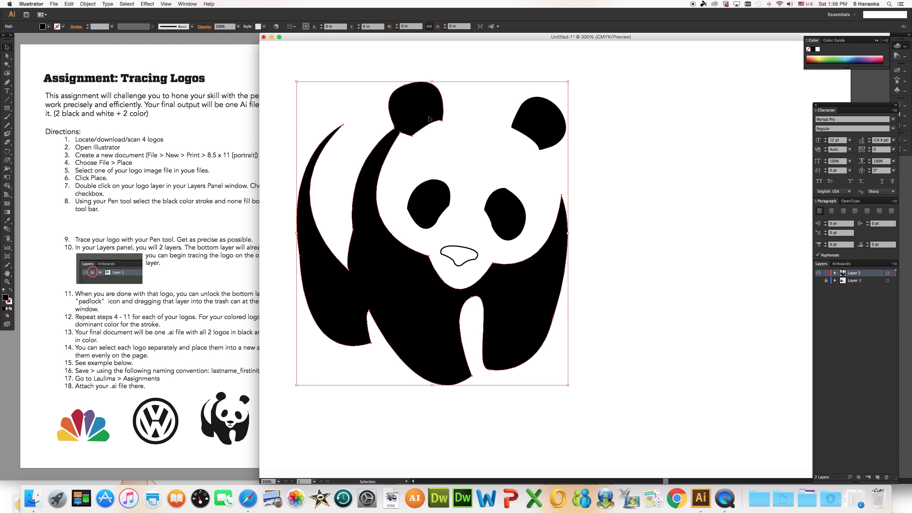
{"action": "left_click", "coordinate": [7, 125]}
{"action": "mouse_move", "coordinate": [444, 120]}
{"action": "left_mouse_down"}
{"action": "mouse_move", "coordinate": [430, 128]}
{"action": "mouse_move", "coordinate": [444, 119]}
{"action": "left_mouse_up"}
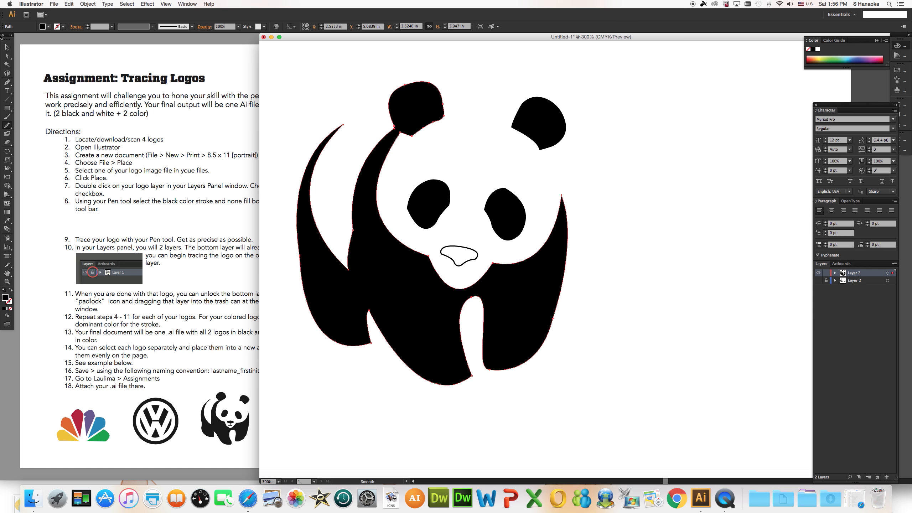
Show the template layer and reshape the outer edge of the left-hand eye patch to match it with the Direct Selection tool.
{"action": "left_click", "coordinate": [6, 47]}
{"action": "left_click", "coordinate": [427, 220]}
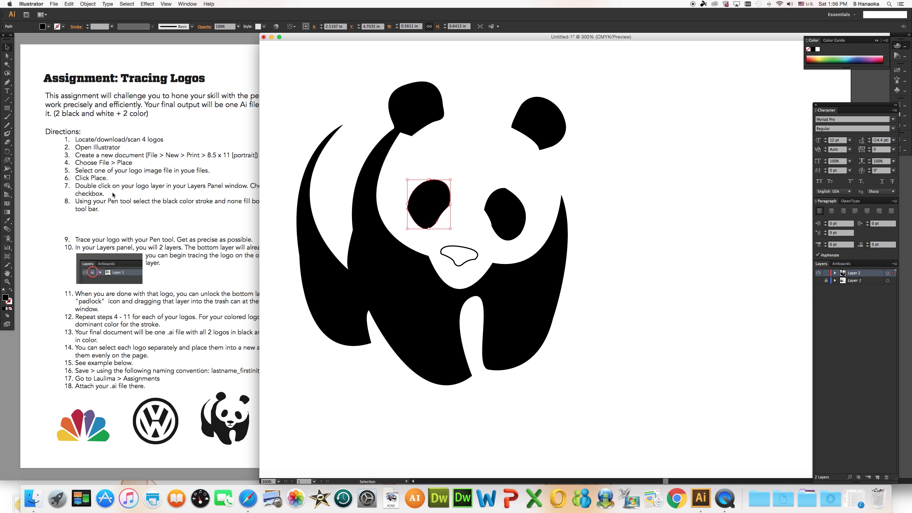
{"action": "left_click", "coordinate": [819, 281]}
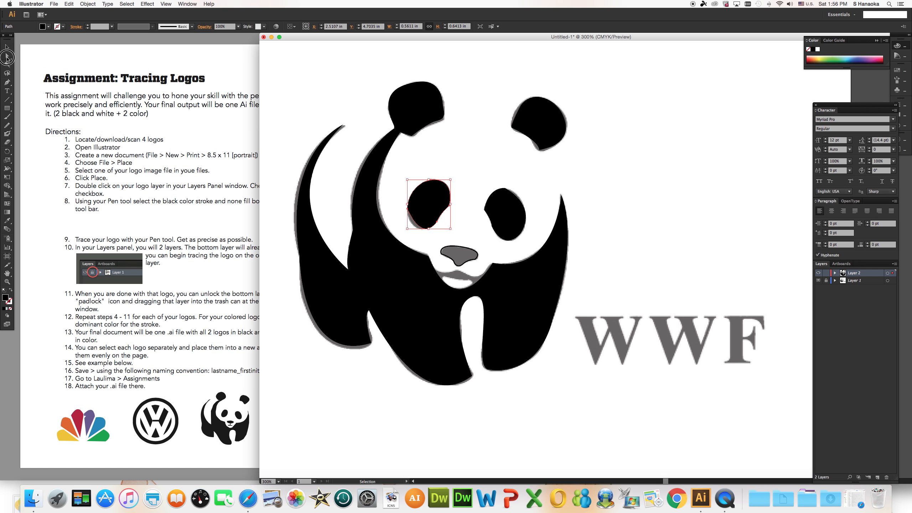
{"action": "left_click", "coordinate": [7, 56]}
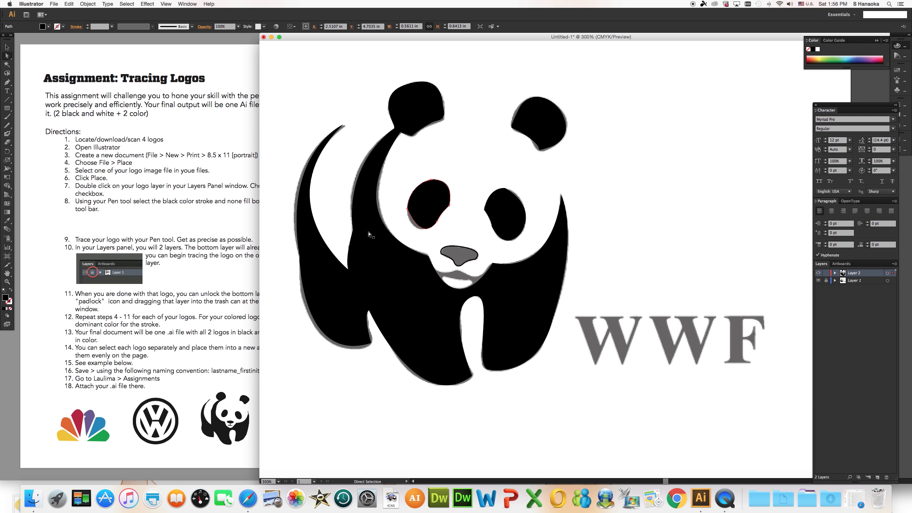
{"action": "left_click", "coordinate": [408, 210]}
{"action": "left_click_drag", "start_coordinate": [423, 246], "coordinate": [412, 245]}
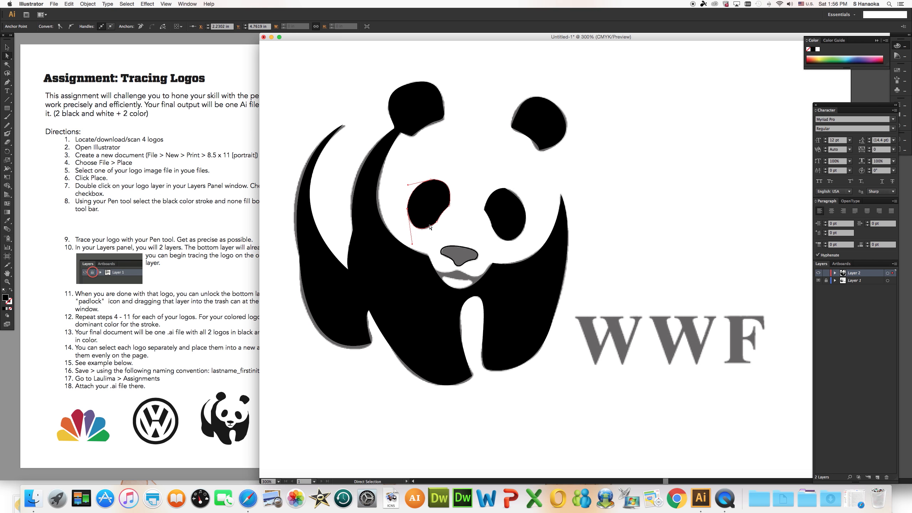
Adjust the direction handles of the body's outer back curve and reposition its pointed upper tip to match the template.
{"action": "left_click", "coordinate": [277, 199]}
{"action": "left_click", "coordinate": [310, 199]}
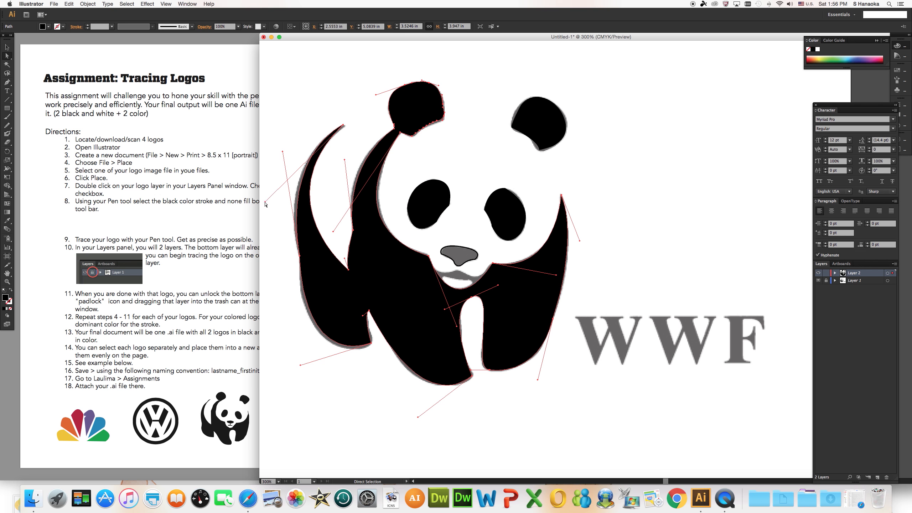
{"action": "left_click_drag", "start_coordinate": [266, 204], "coordinate": [282, 204]}
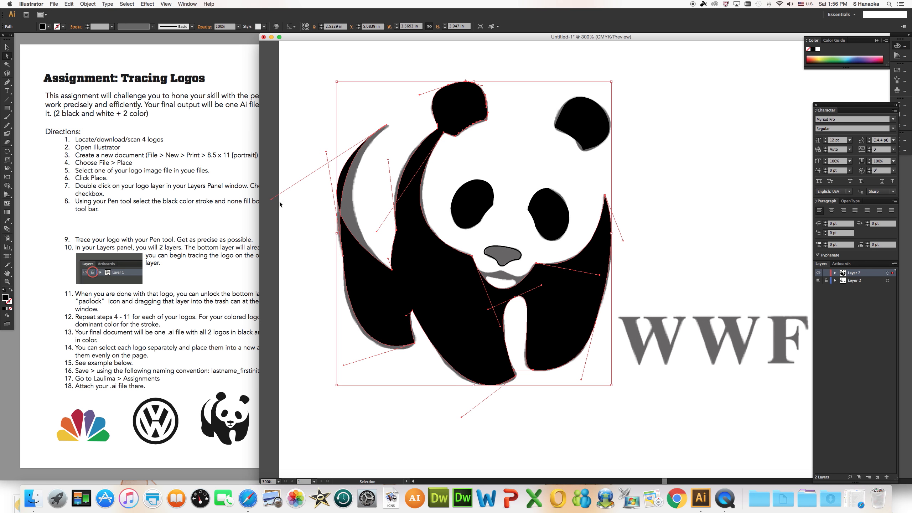
{"action": "key", "text": "cmd+z"}
{"action": "left_click_drag", "start_coordinate": [327, 152], "coordinate": [318, 148]}
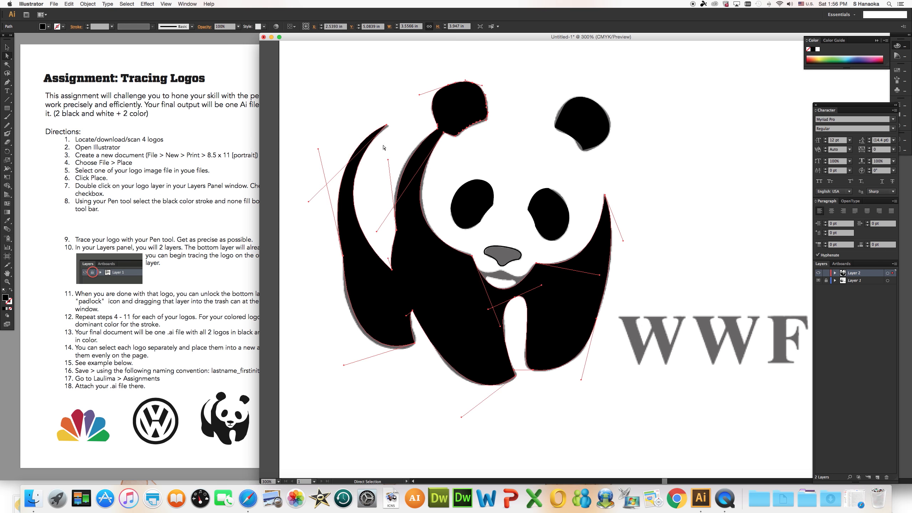
{"action": "left_click", "coordinate": [387, 125]}
{"action": "left_click", "coordinate": [387, 126]}
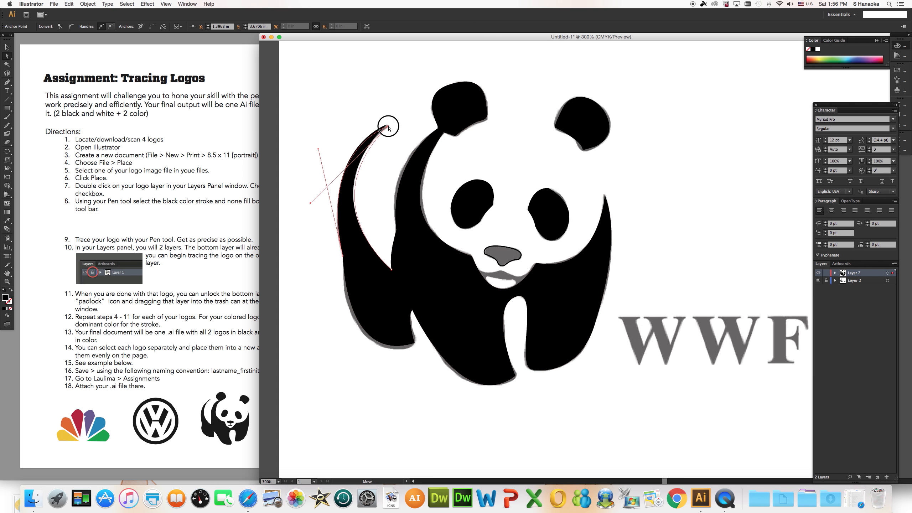
{"action": "left_click_drag", "start_coordinate": [389, 129], "coordinate": [388, 126]}
{"action": "left_click", "coordinate": [7, 47]}
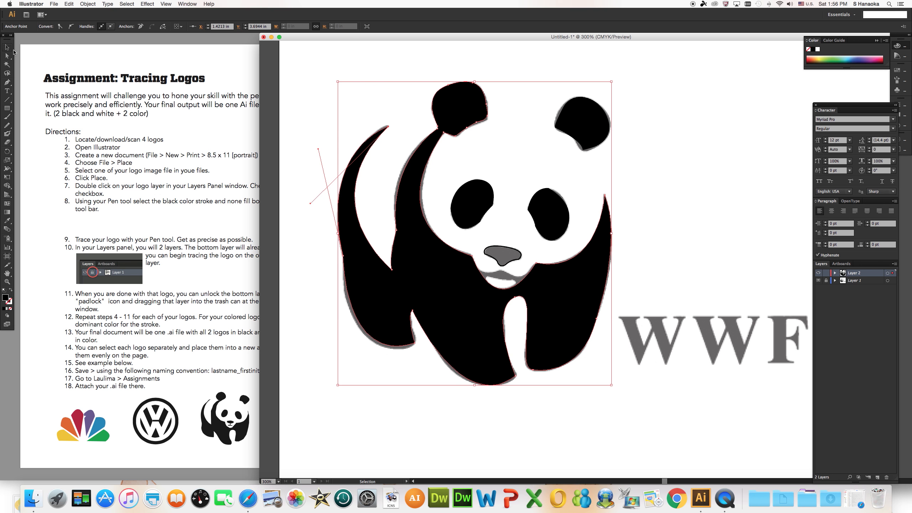
{"action": "left_click", "coordinate": [7, 56]}
{"action": "double_click", "coordinate": [7, 55]}
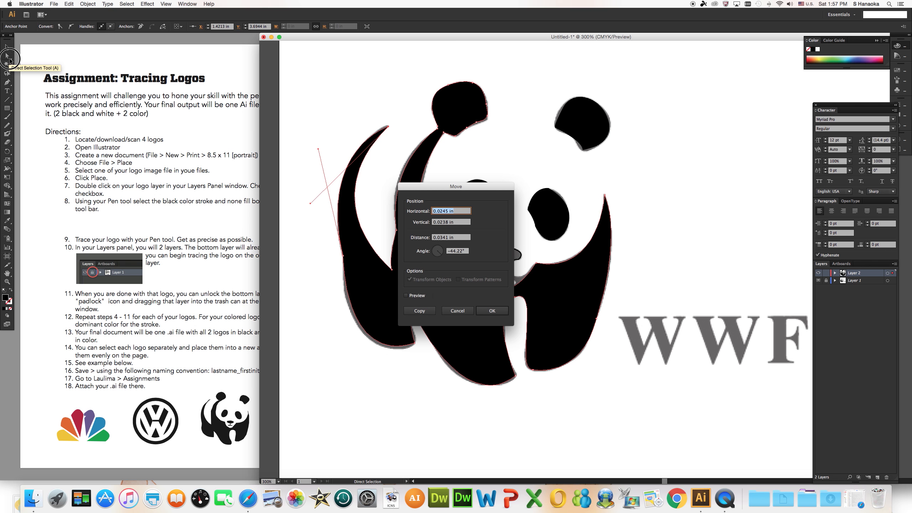
{"action": "left_click", "coordinate": [462, 310]}
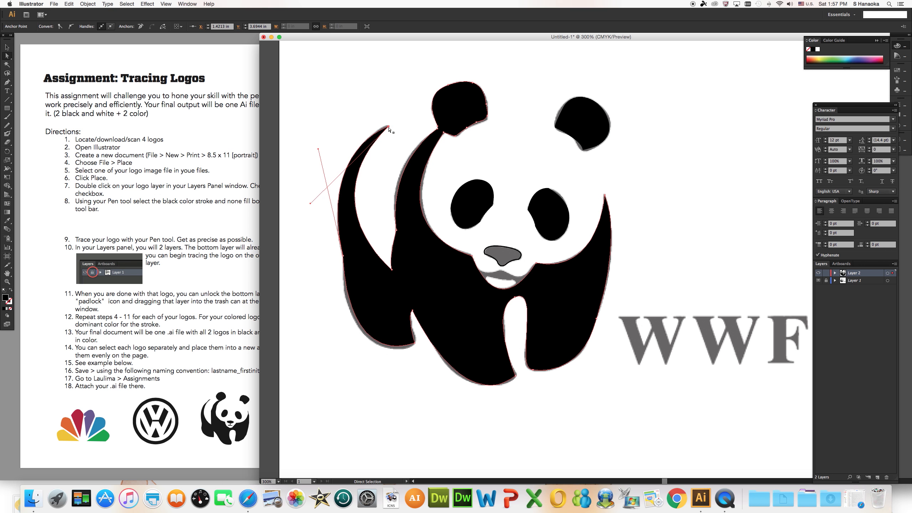
Nudge the back curve's tip into place and reshape the hind foot's corner and curves to match the template.
{"action": "left_click_drag", "start_coordinate": [389, 128], "coordinate": [388, 126]}
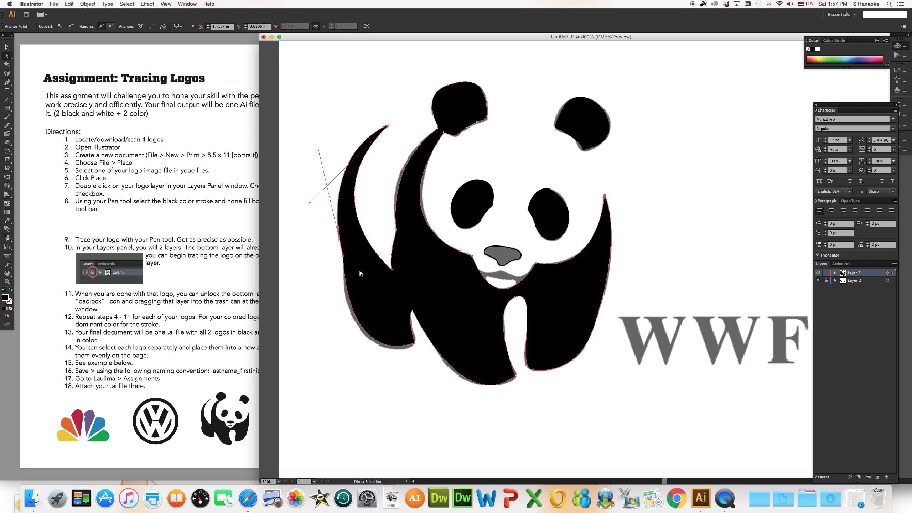
{"action": "left_click", "coordinate": [416, 344]}
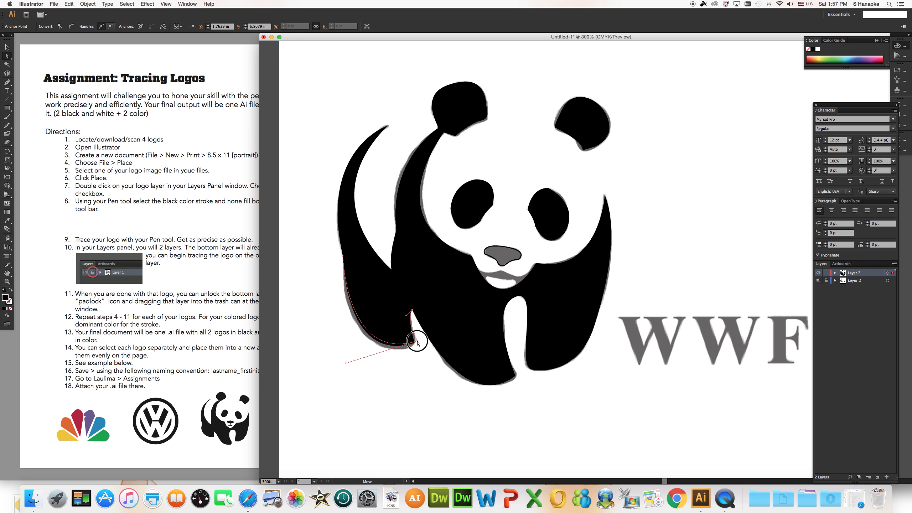
{"action": "left_click_drag", "start_coordinate": [416, 342], "coordinate": [418, 340]}
{"action": "left_click_drag", "start_coordinate": [345, 362], "coordinate": [338, 380]}
{"action": "left_click_drag", "start_coordinate": [417, 342], "coordinate": [415, 346]}
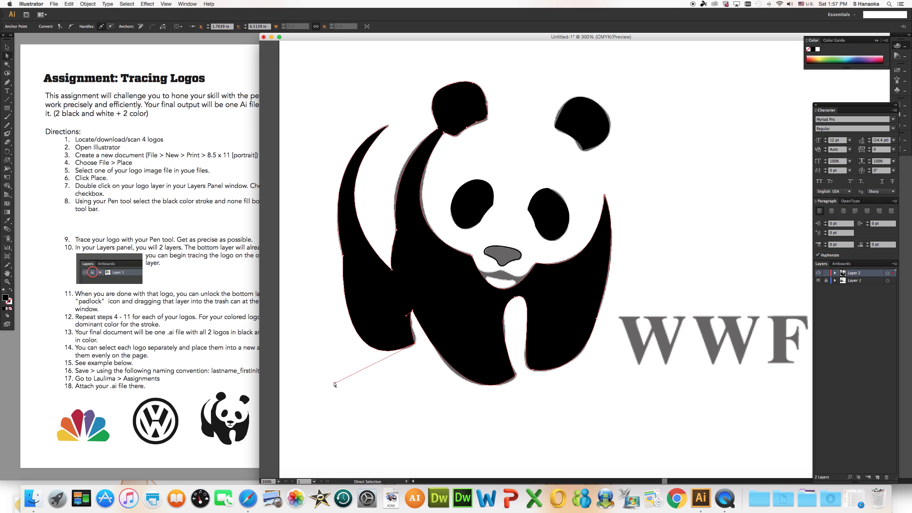
{"action": "left_click_drag", "start_coordinate": [334, 384], "coordinate": [335, 373]}
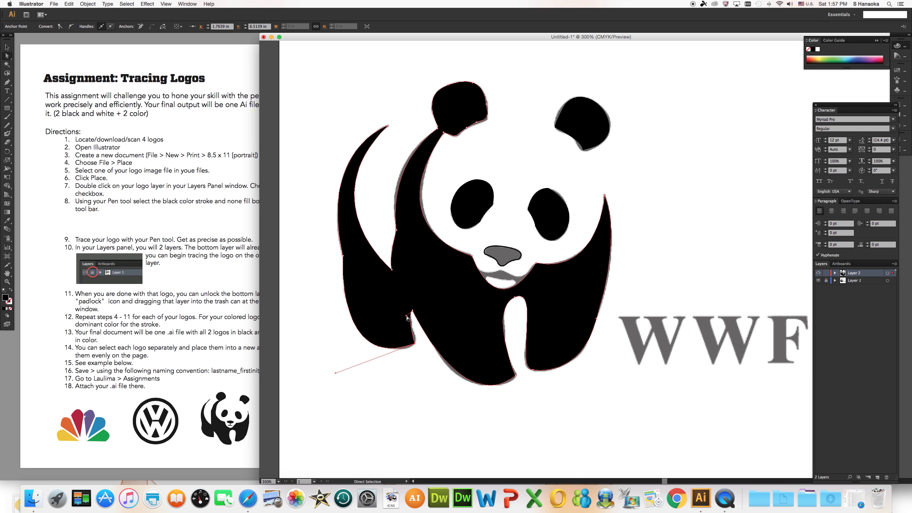
{"action": "left_click_drag", "start_coordinate": [408, 317], "coordinate": [409, 321]}
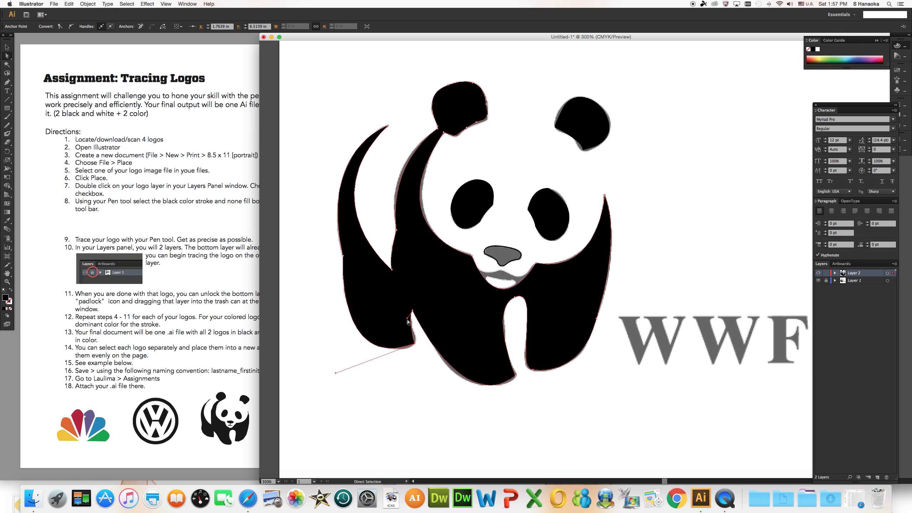
{"action": "left_click", "coordinate": [417, 350]}
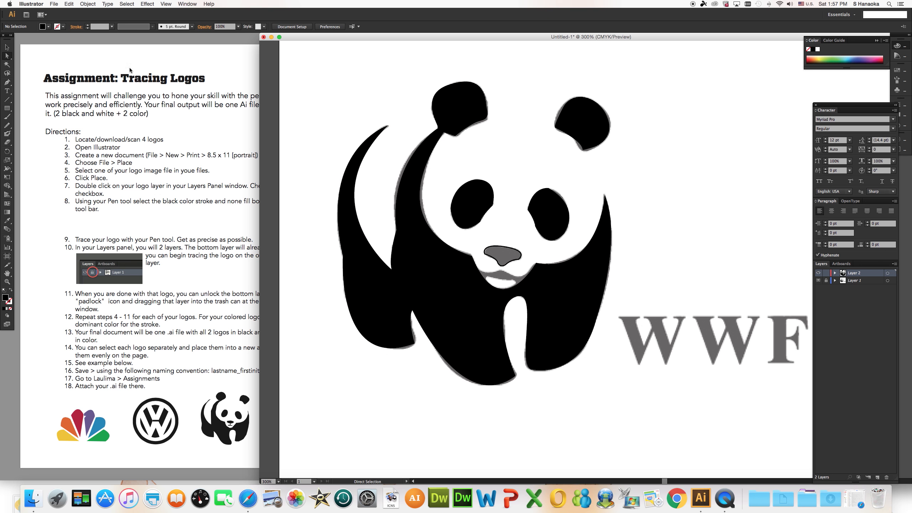
Swap fill and stroke on the nose so it is filled black without a stroke, and hide the template layer.
{"action": "left_click", "coordinate": [7, 47]}
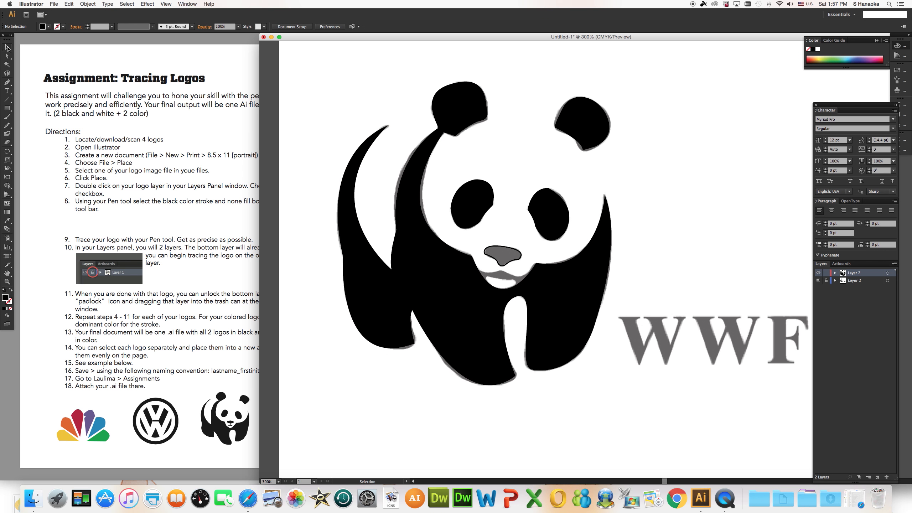
{"action": "double_click", "coordinate": [503, 250]}
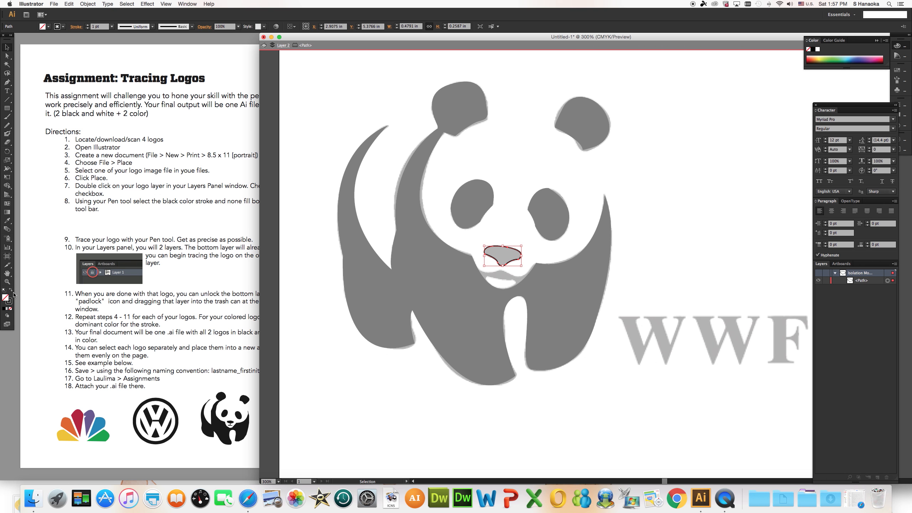
{"action": "left_click", "coordinate": [11, 290]}
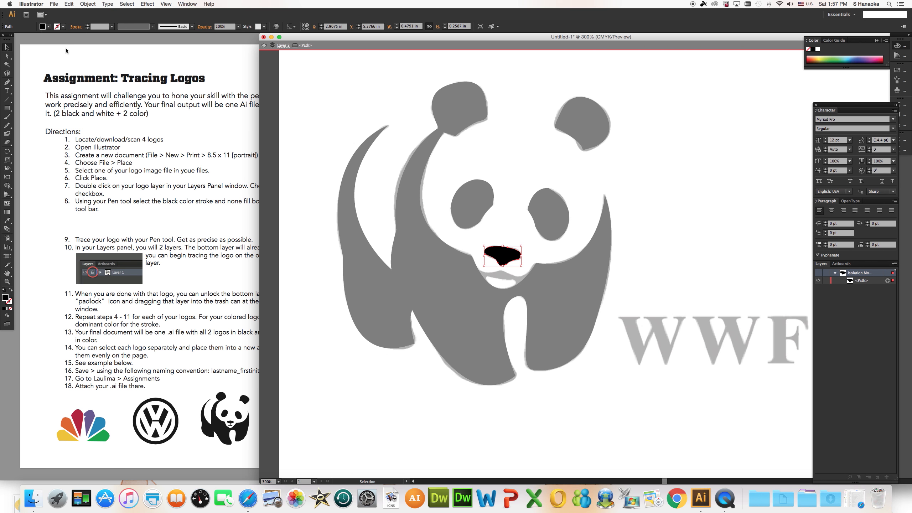
{"action": "double_click", "coordinate": [373, 73]}
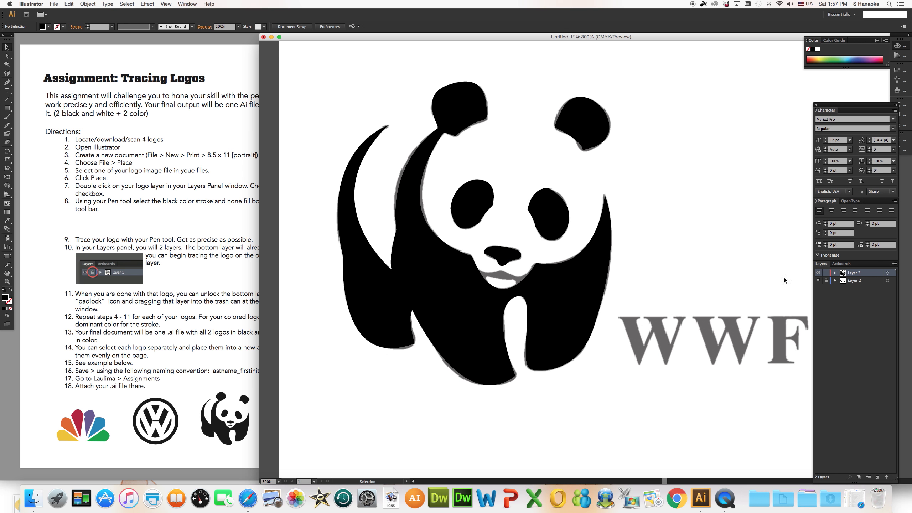
{"action": "left_click", "coordinate": [818, 280]}
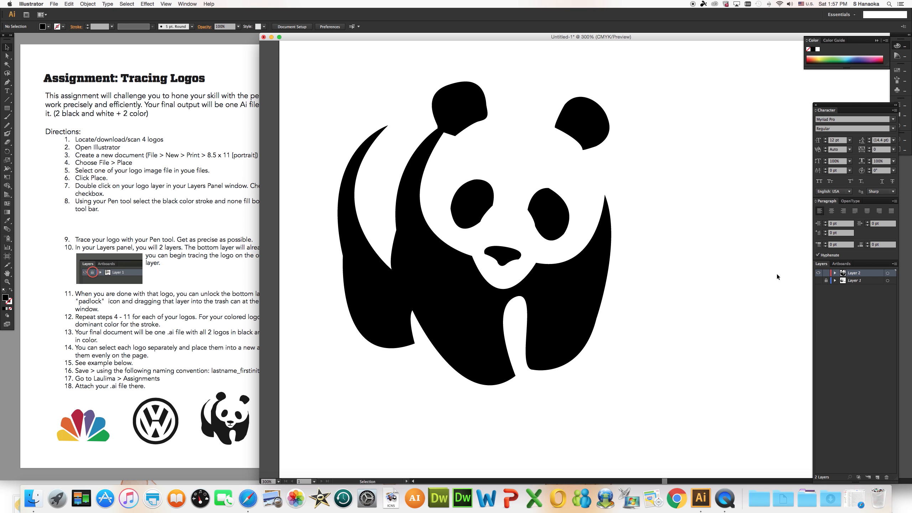